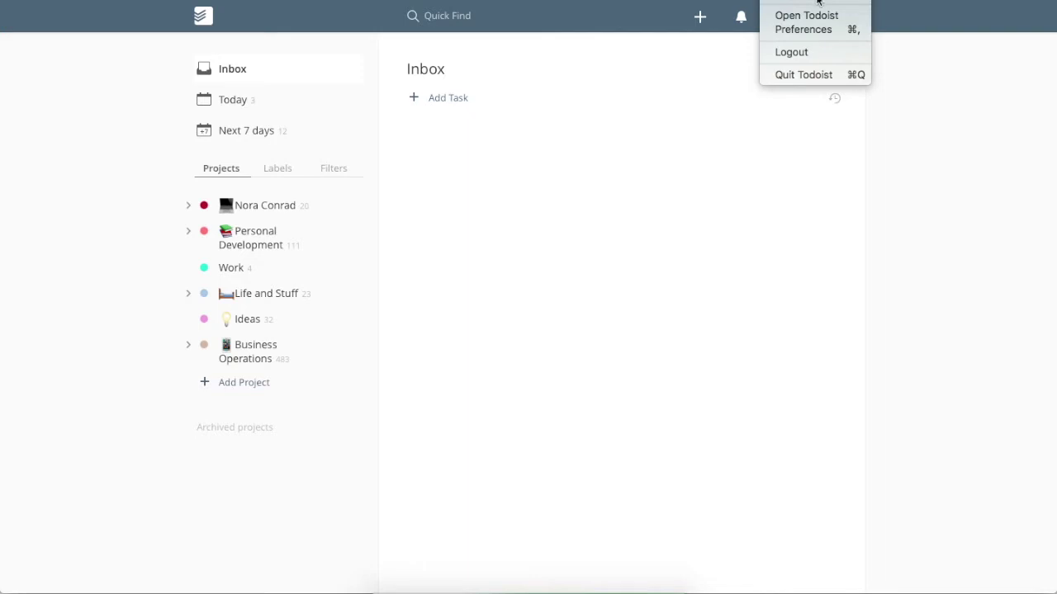
View the tasks scheduled for today, and return to the Inbox
click(941, 159)
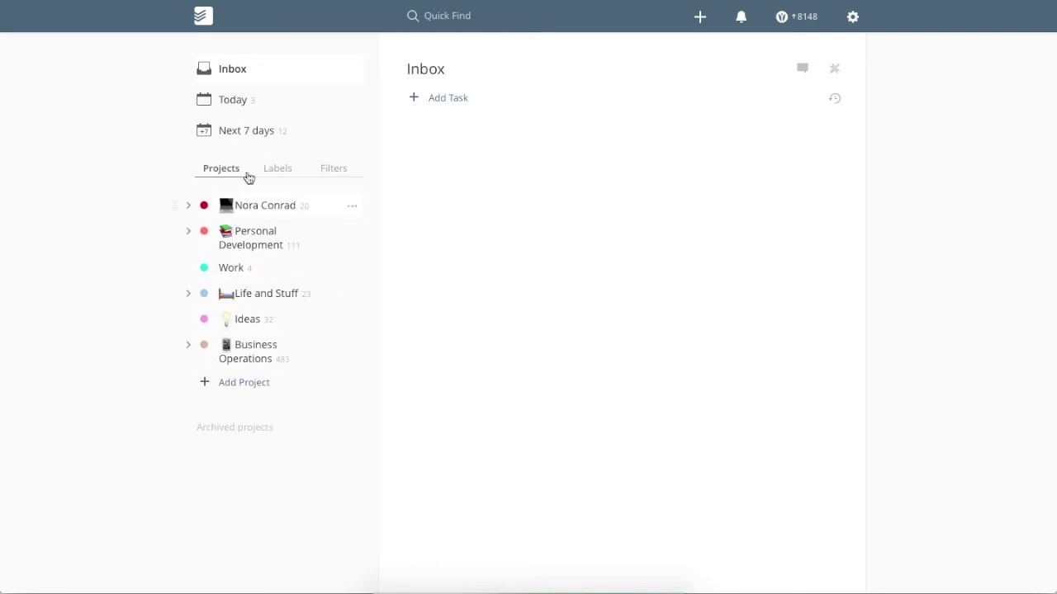
click(277, 102)
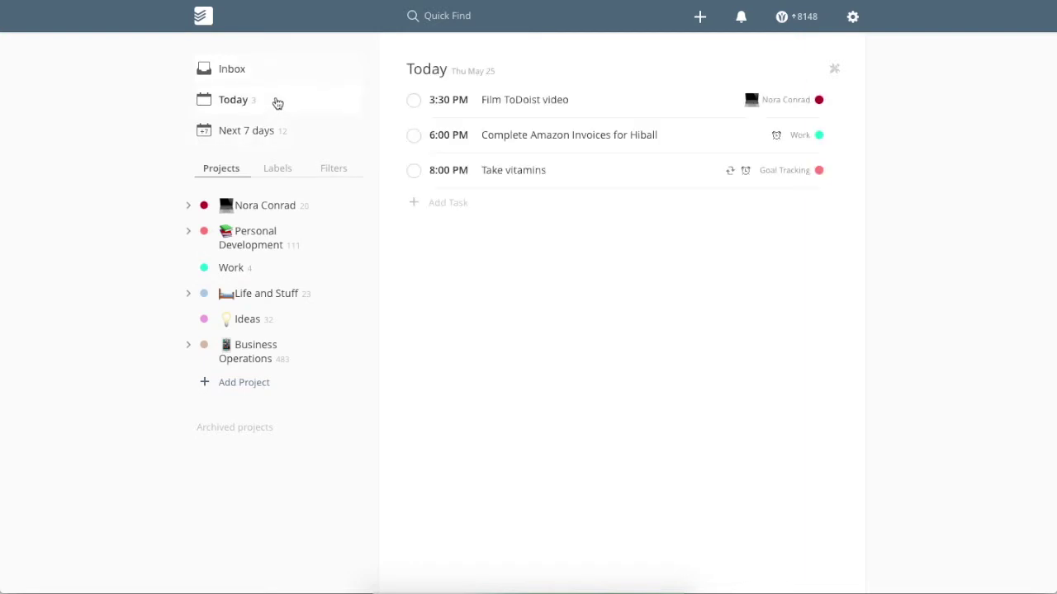
click(256, 73)
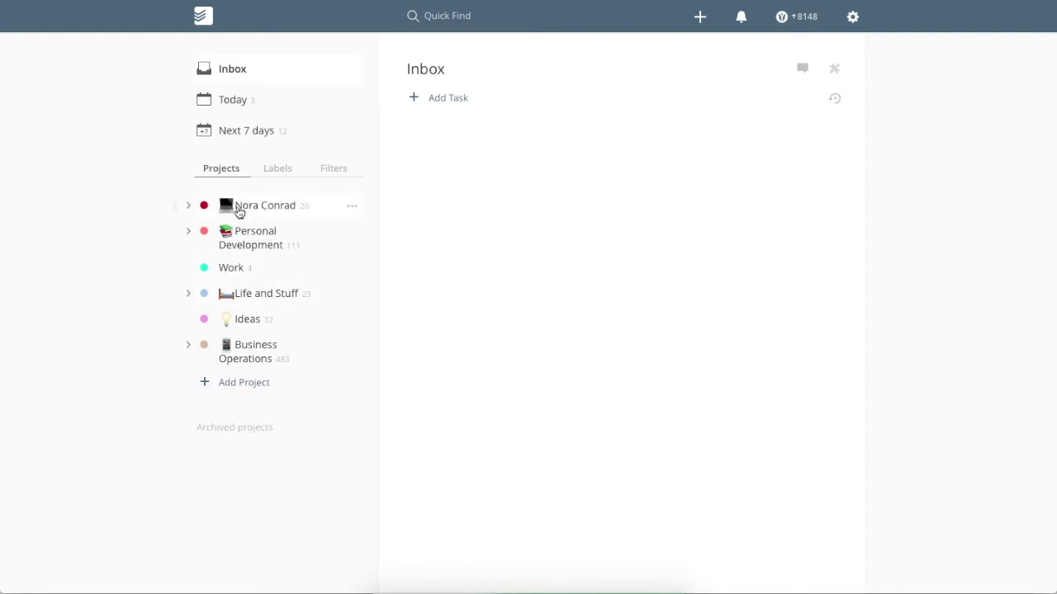
Expand the first project and view its Admin subproject, followed by the parent project's combined task list
click(189, 207)
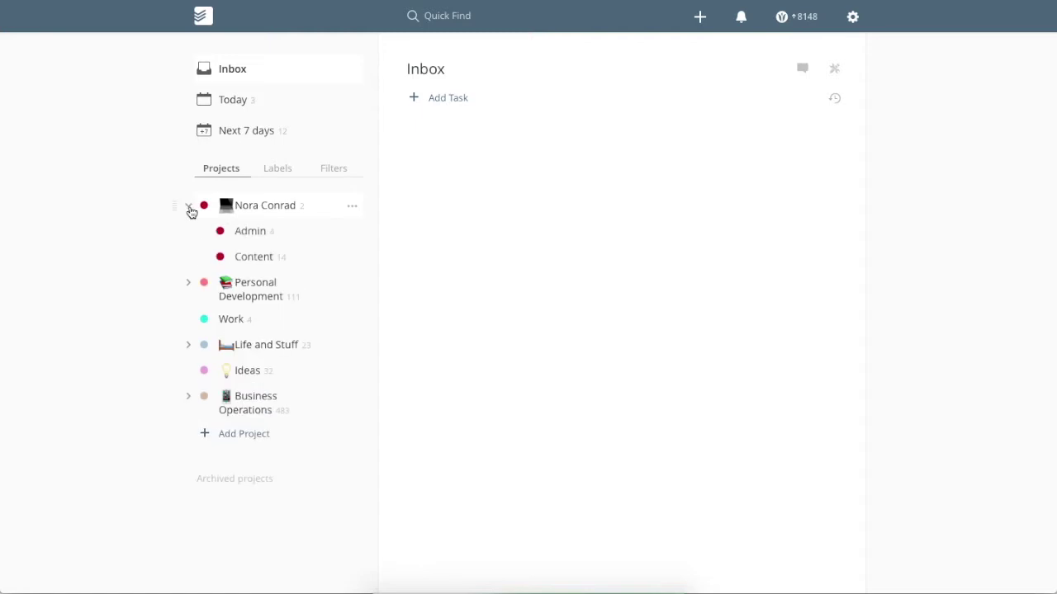
click(309, 243)
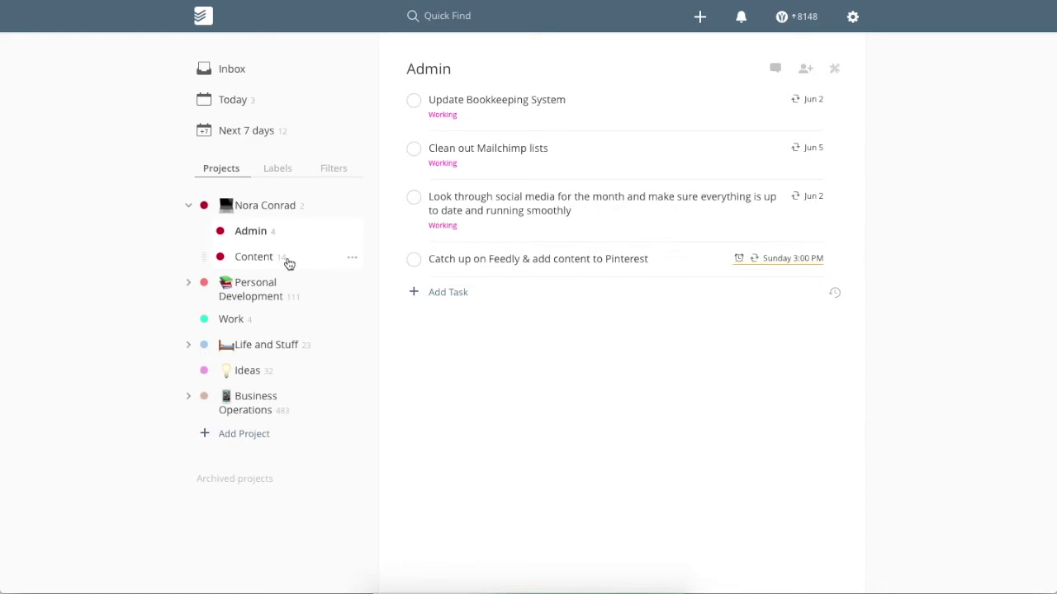
click(307, 208)
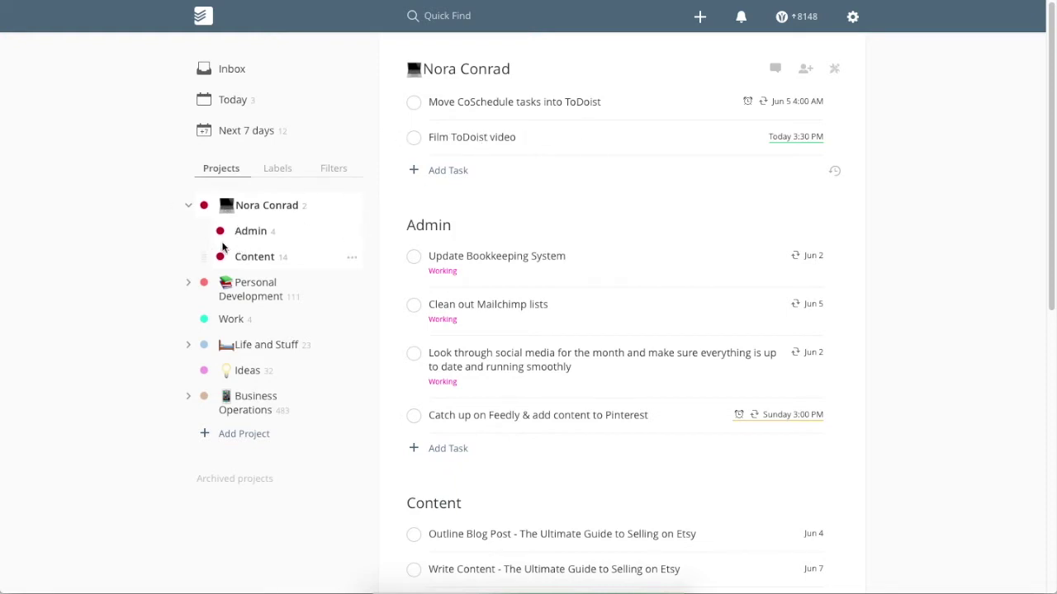
Move the "Move CoSchedule tasks into ToDoist" task into the Admin subproject, check the Admin list, and collapse the parent project
drag(396, 105, 308, 229)
click(265, 233)
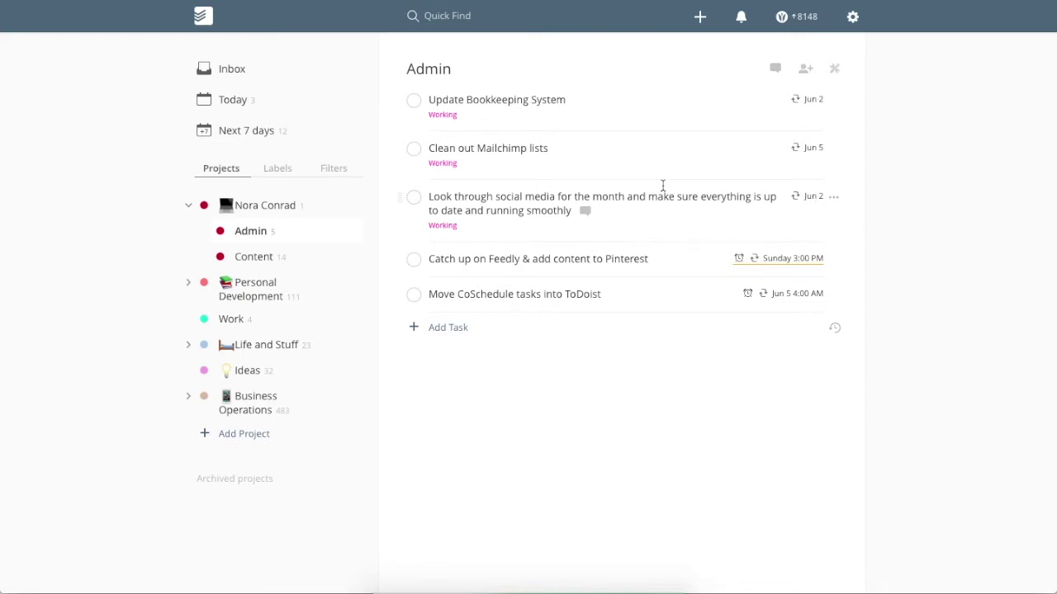
mouse_move(812, 147)
click(188, 205)
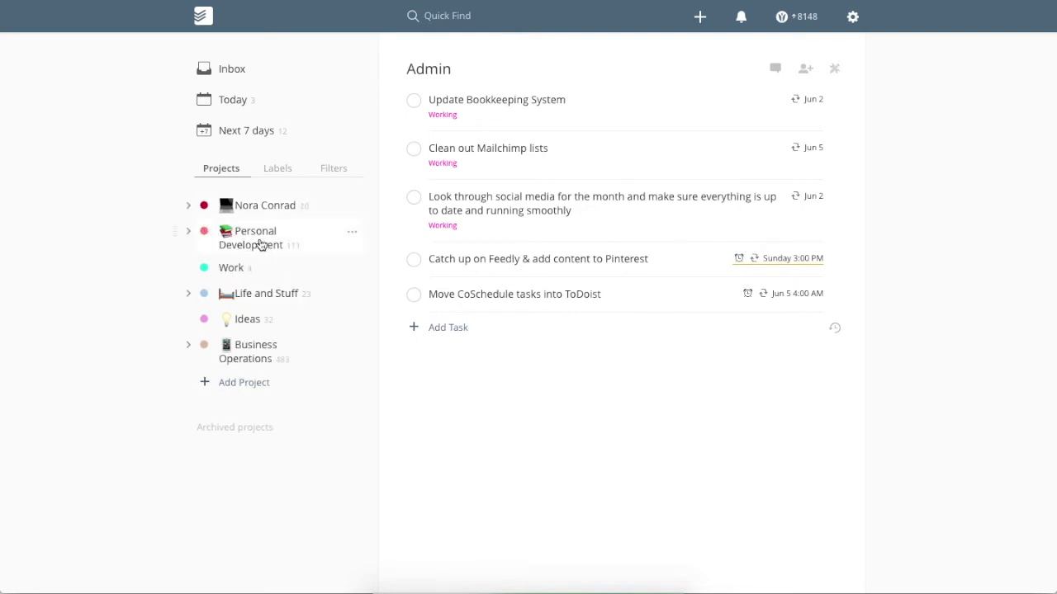
Expand the Personal Development project and look through its Book List from start to end
click(188, 232)
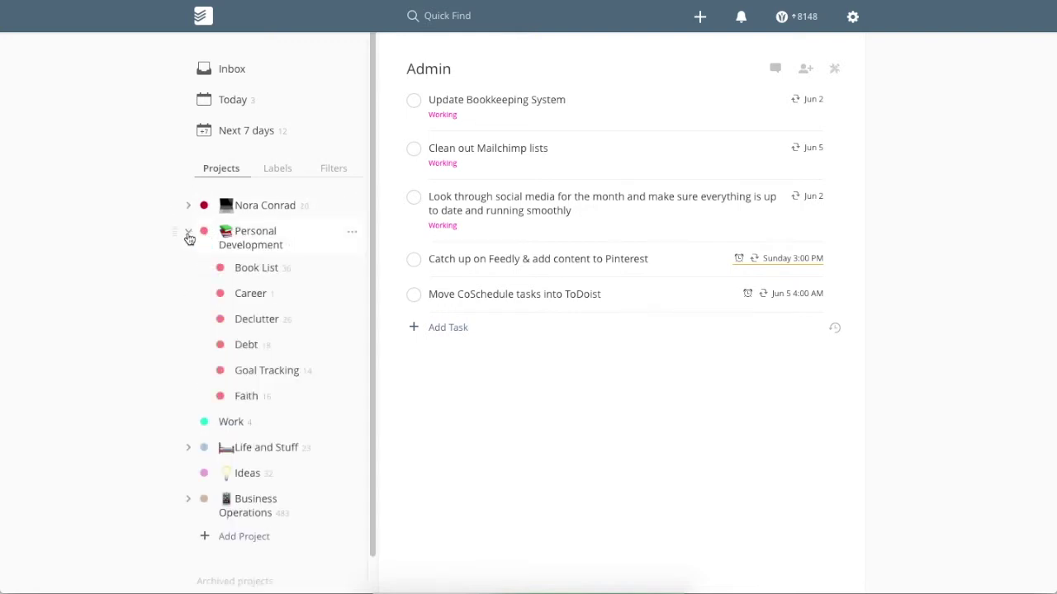
click(283, 269)
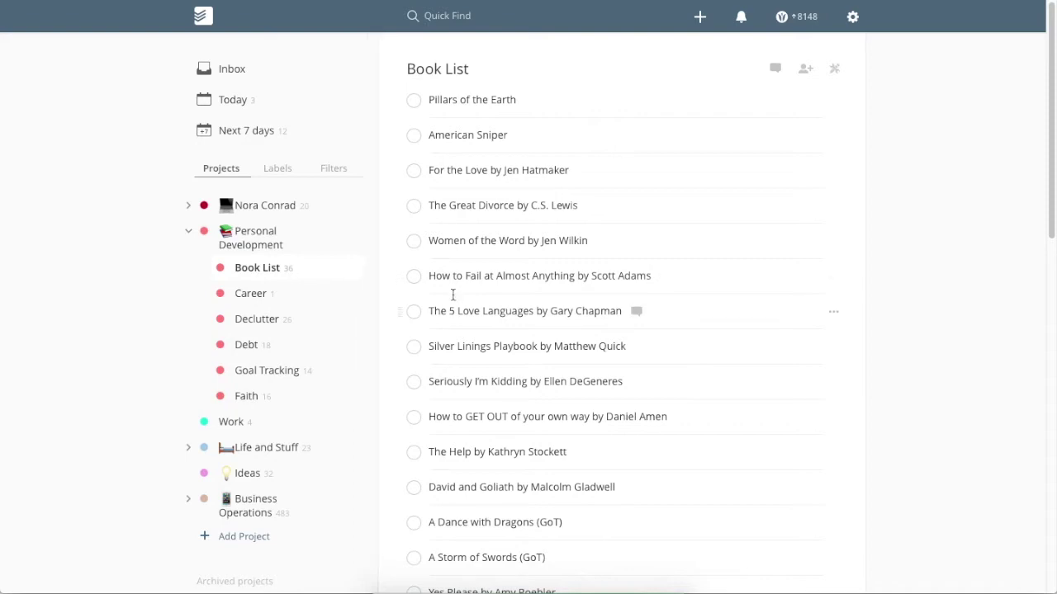
scroll(453, 306, down, 3)
scroll(453, 307, down, 7)
scroll(453, 306, up, 10)
scroll(476, 341, down, 5)
scroll(477, 341, down, 3)
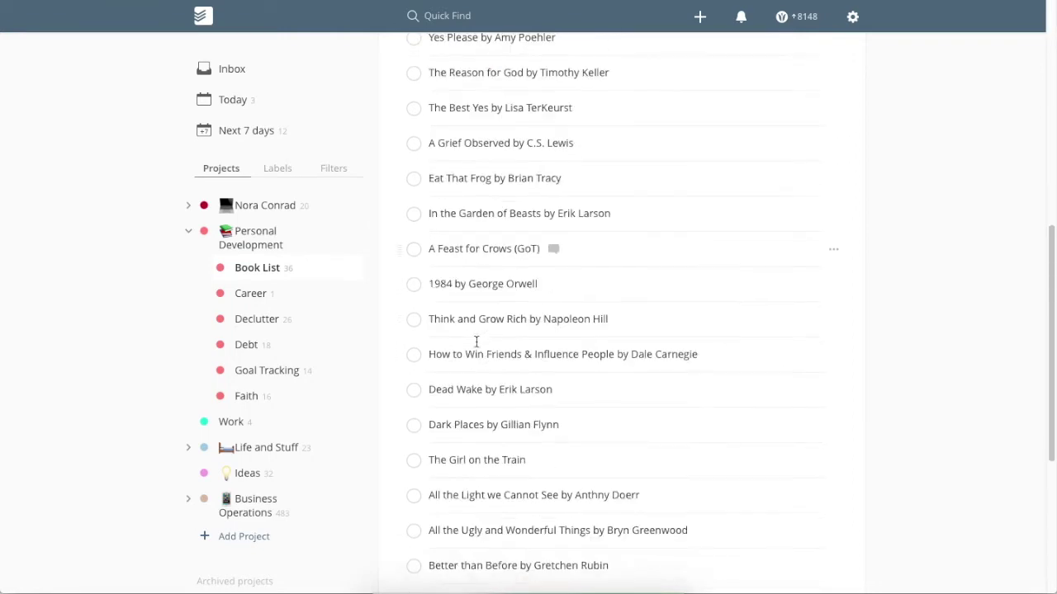
scroll(474, 339, down, 2)
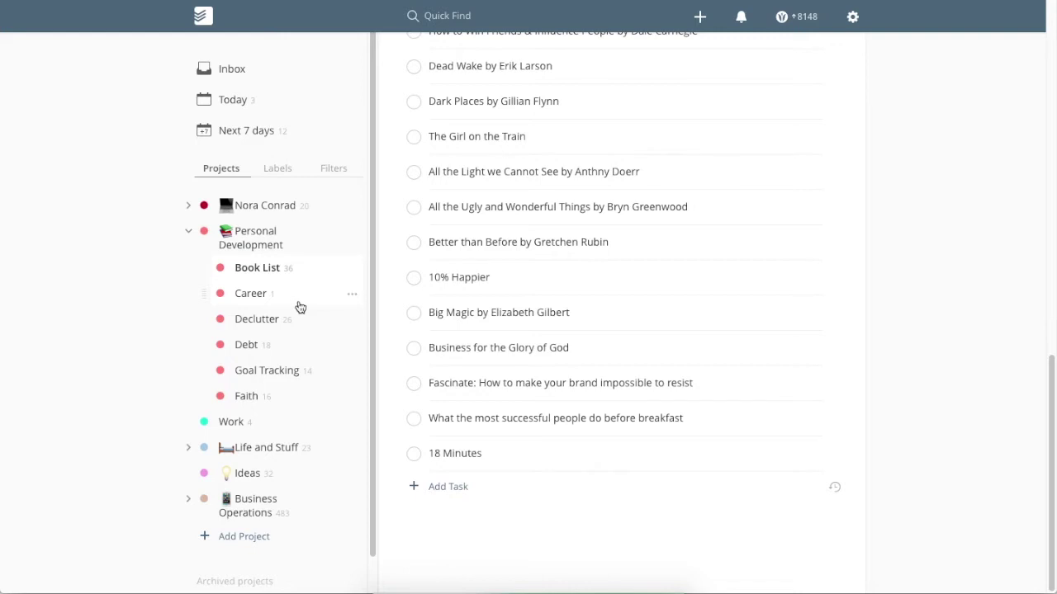
Look through all the tasks in the Declutter list under Personal Development
click(312, 330)
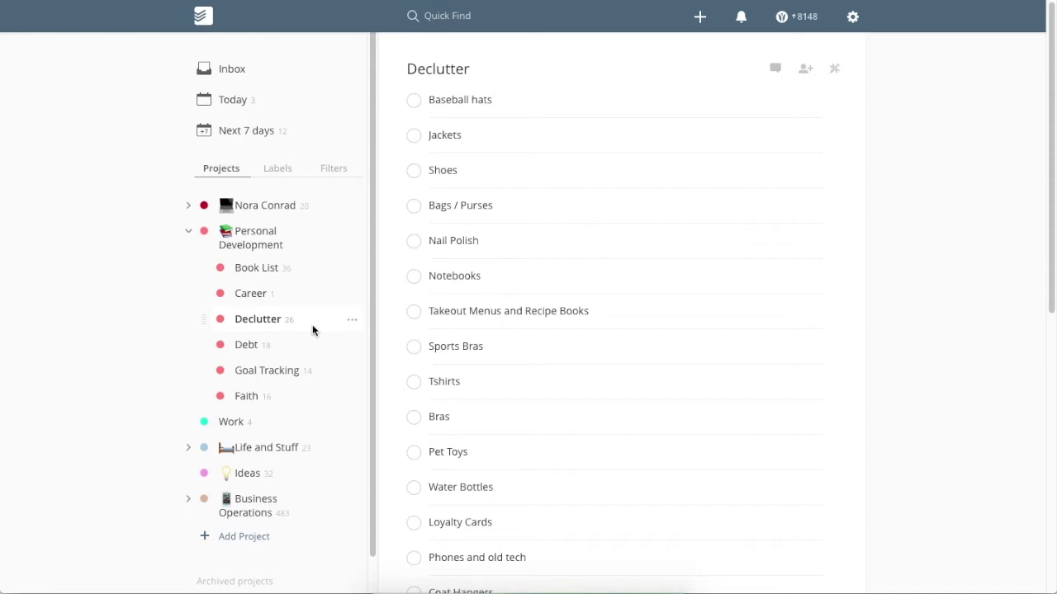
scroll(463, 396, down, 8)
scroll(464, 404, up, 7)
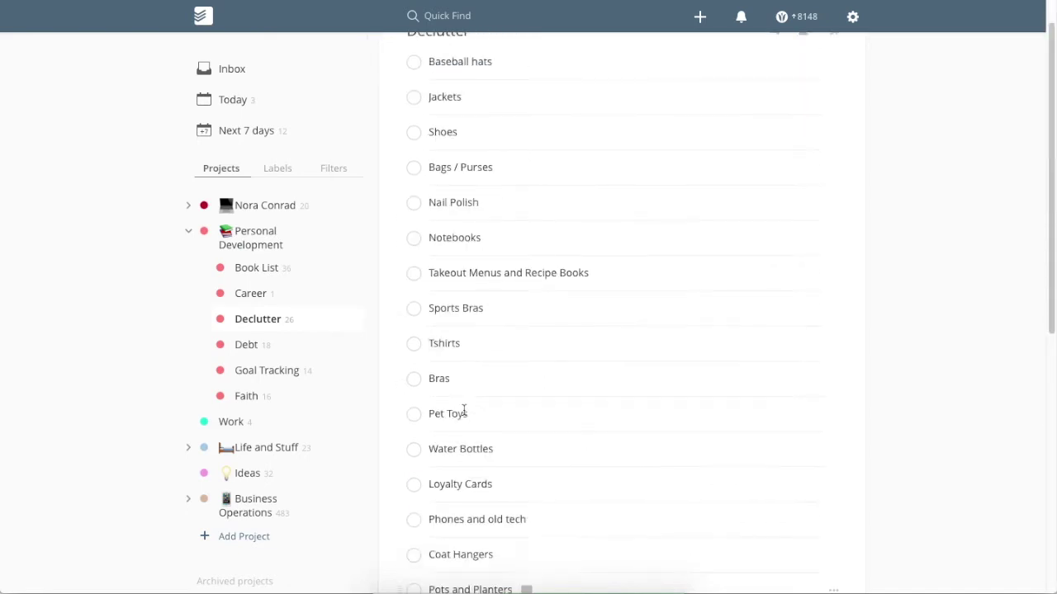
scroll(464, 413, up, 1)
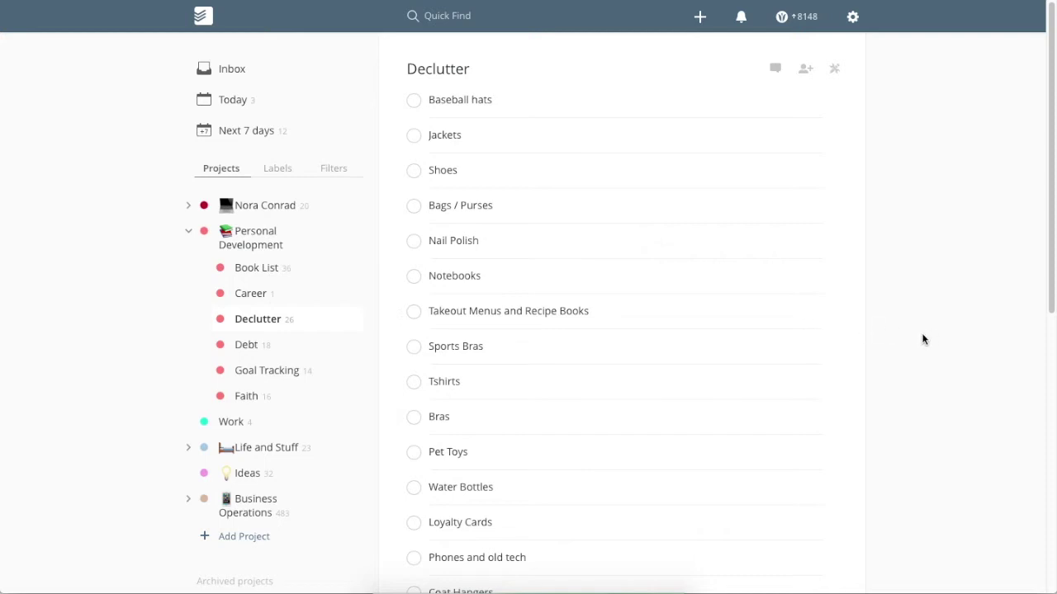
scroll(911, 371, down, 8)
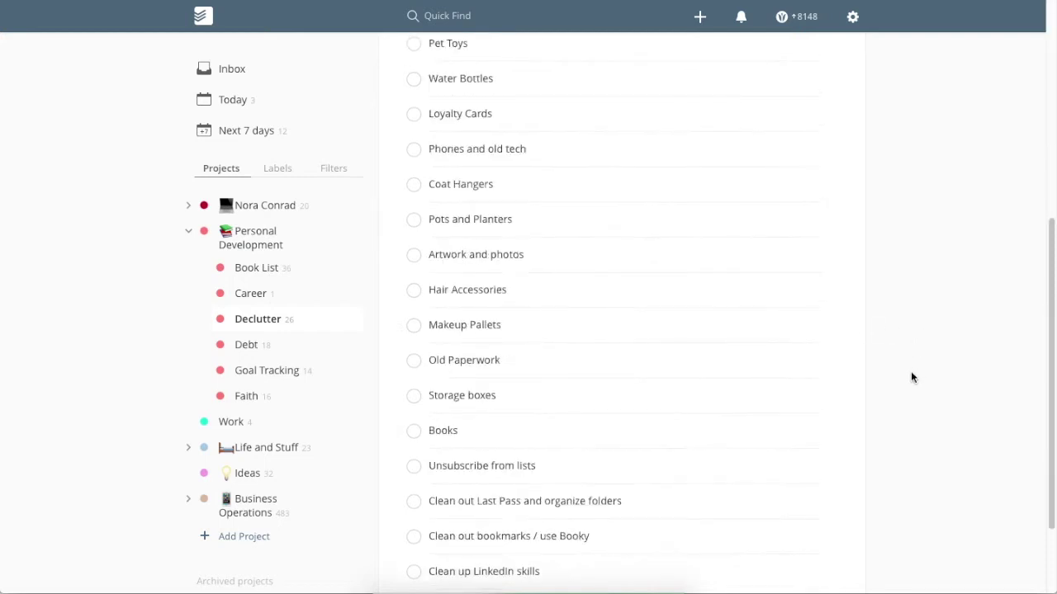
scroll(904, 376, up, 8)
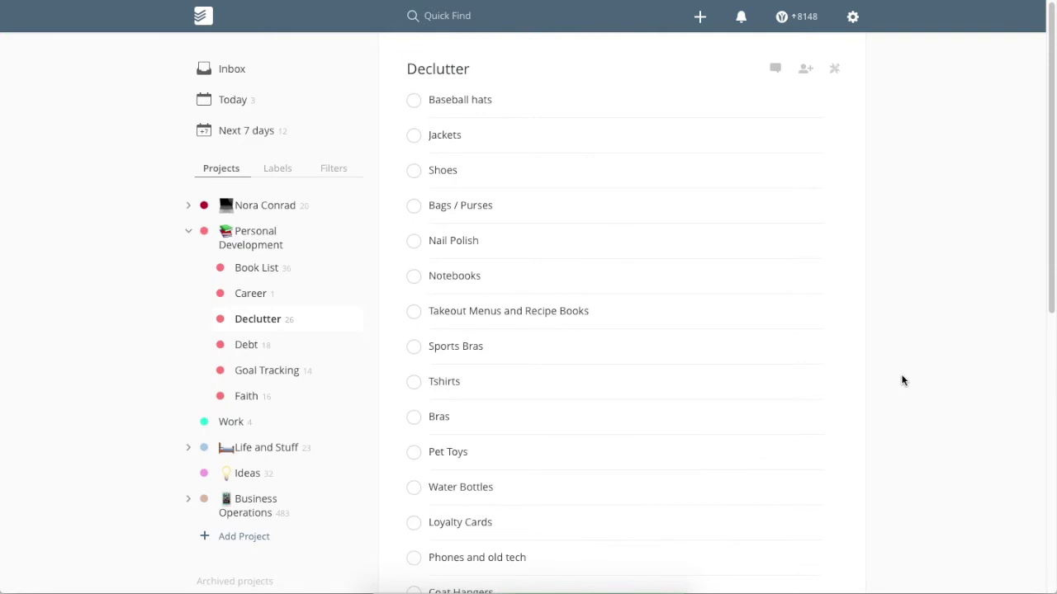
scroll(902, 381, down, 7)
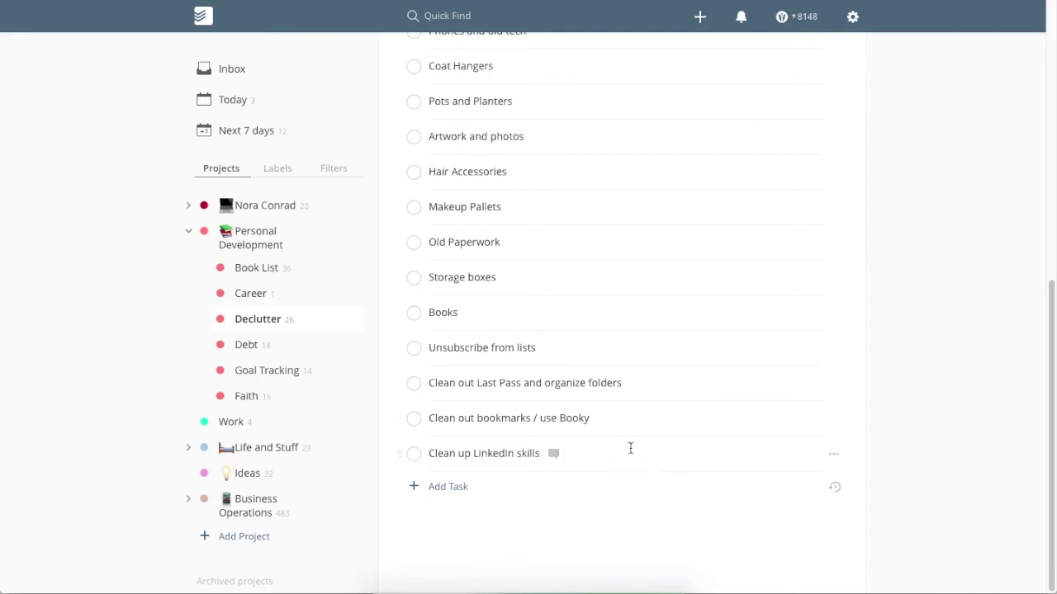
Review the payoff and savings tasks in the Debt list under Personal Development
click(331, 353)
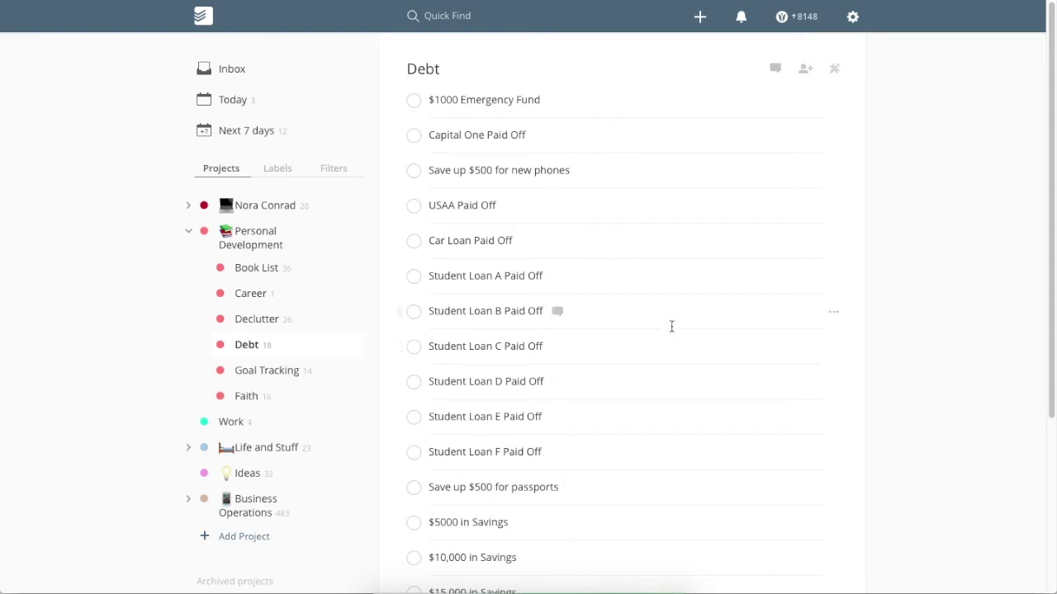
scroll(670, 325, down, 3)
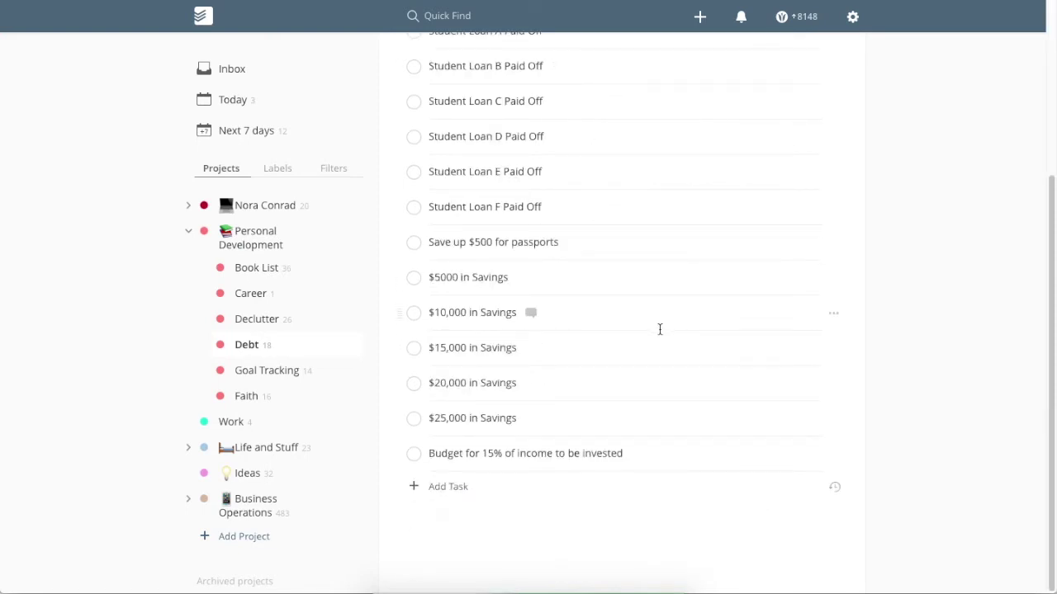
scroll(658, 328, up, 3)
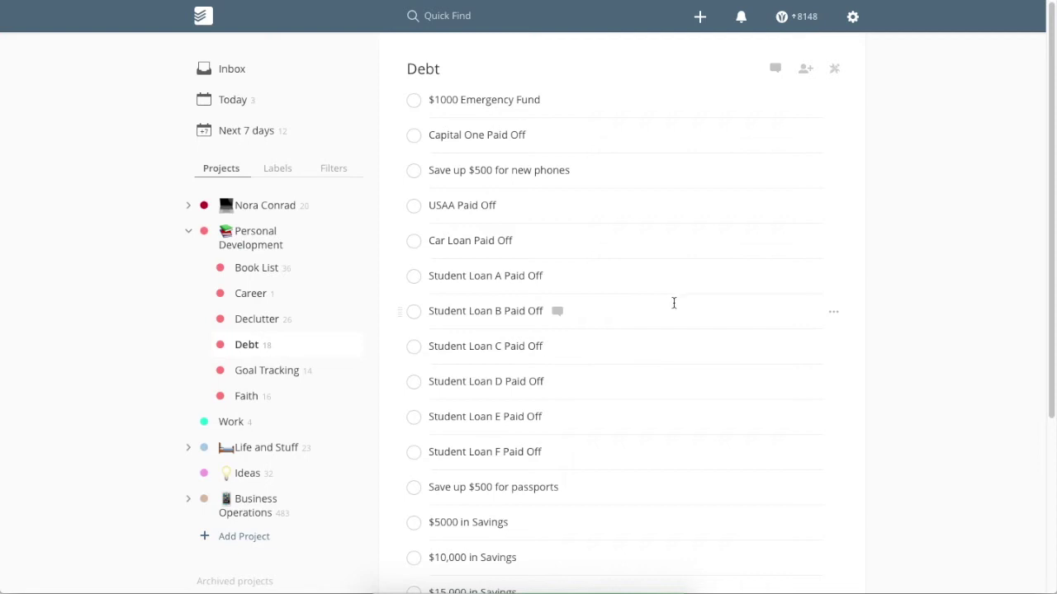
scroll(665, 337, down, 3)
scroll(663, 336, up, 3)
Examine the recurring habits and life improvement tasks in the Goal Tracking list, and collapse the Personal Development project
click(324, 374)
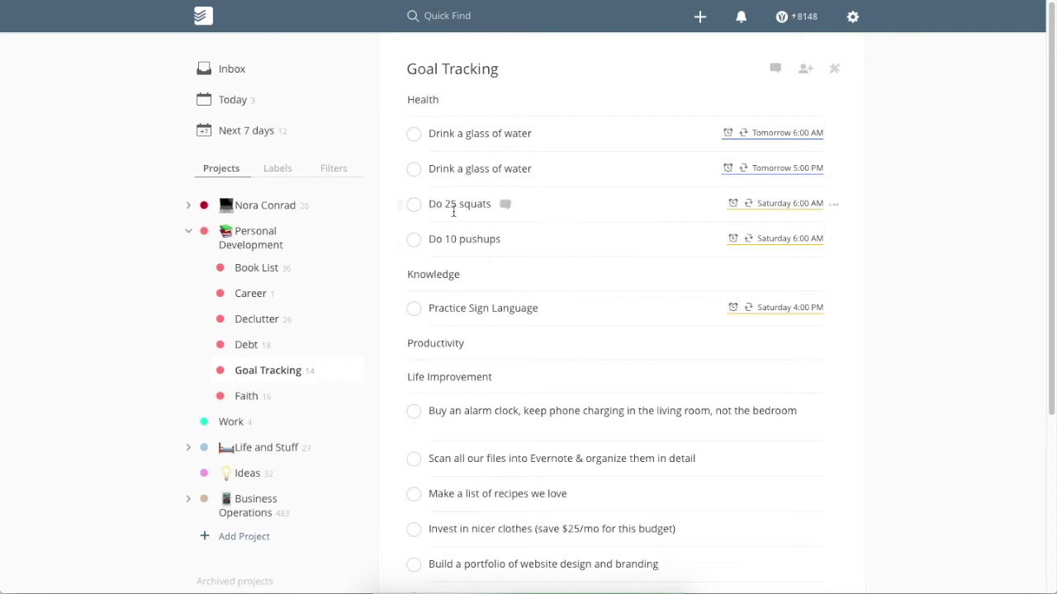
scroll(557, 272, down, 1)
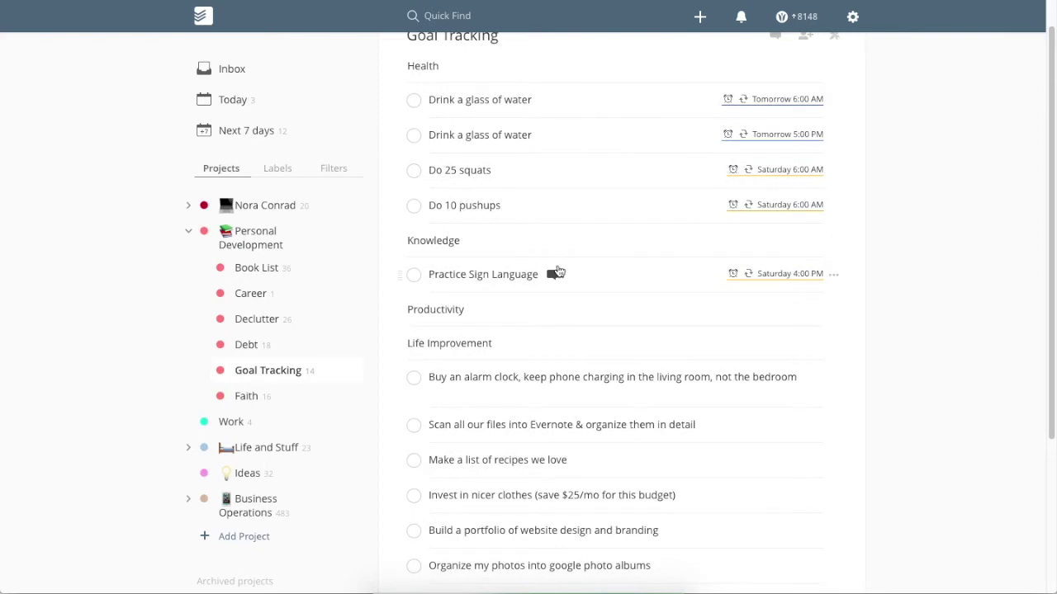
scroll(559, 271, down, 5)
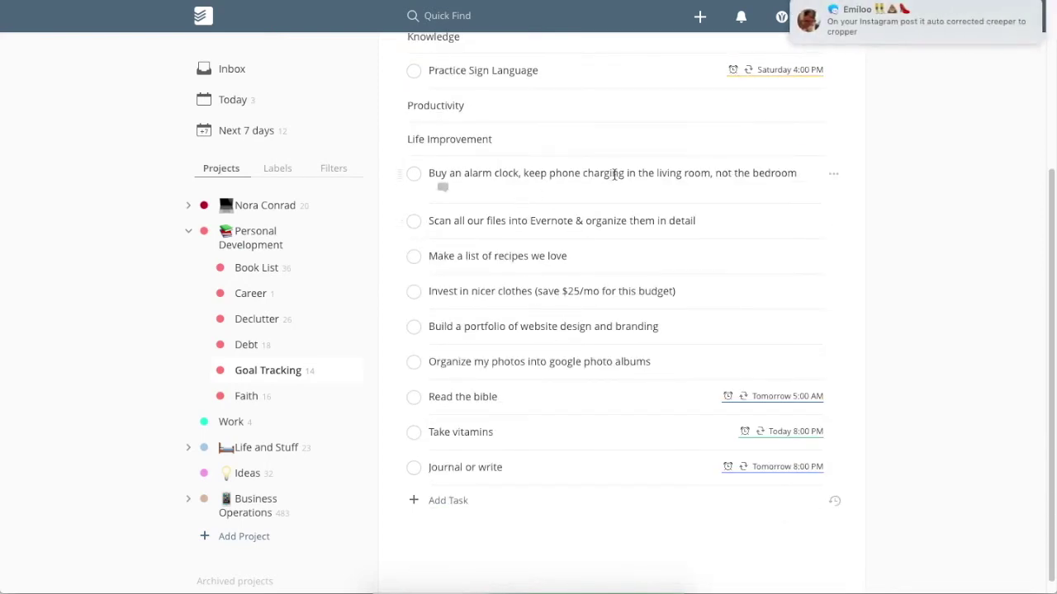
scroll(608, 194, down, 1)
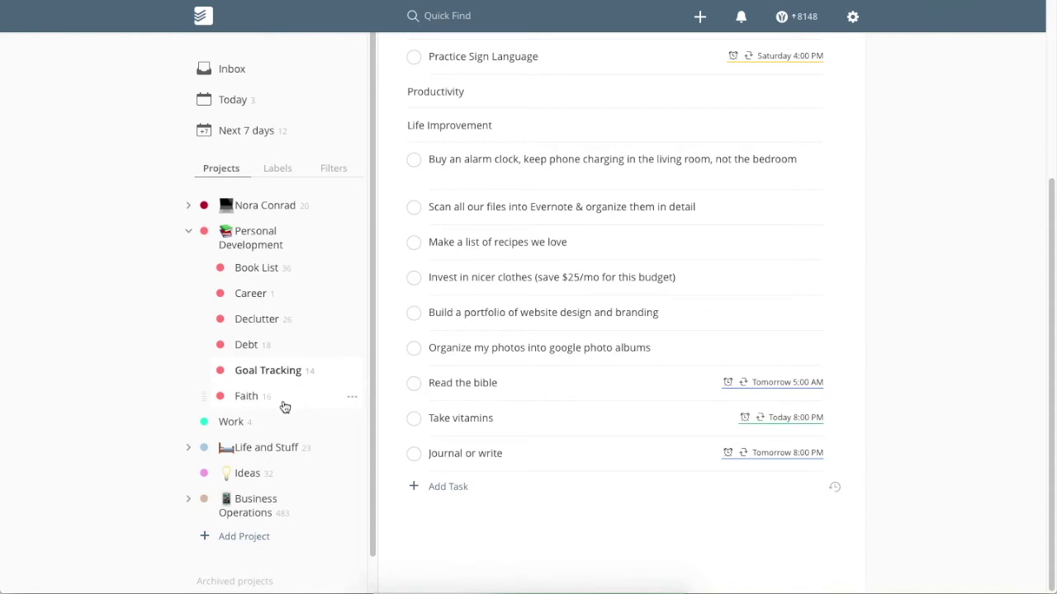
click(185, 233)
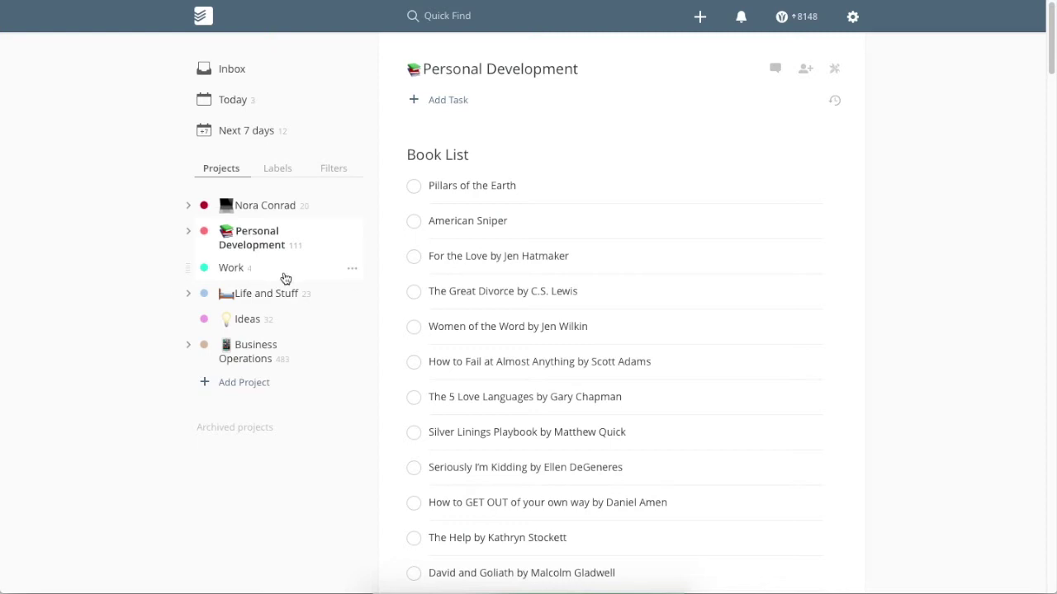
Expand the Life and Stuff project and look over its own tasks and the Bucket List section
click(184, 298)
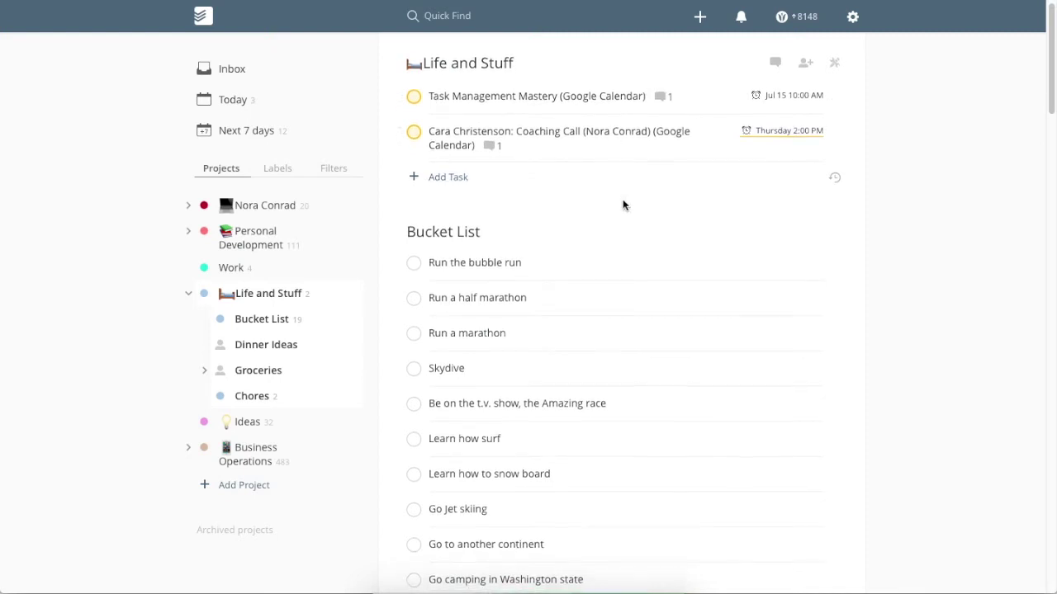
scroll(622, 199, down, 2)
scroll(623, 201, down, 1)
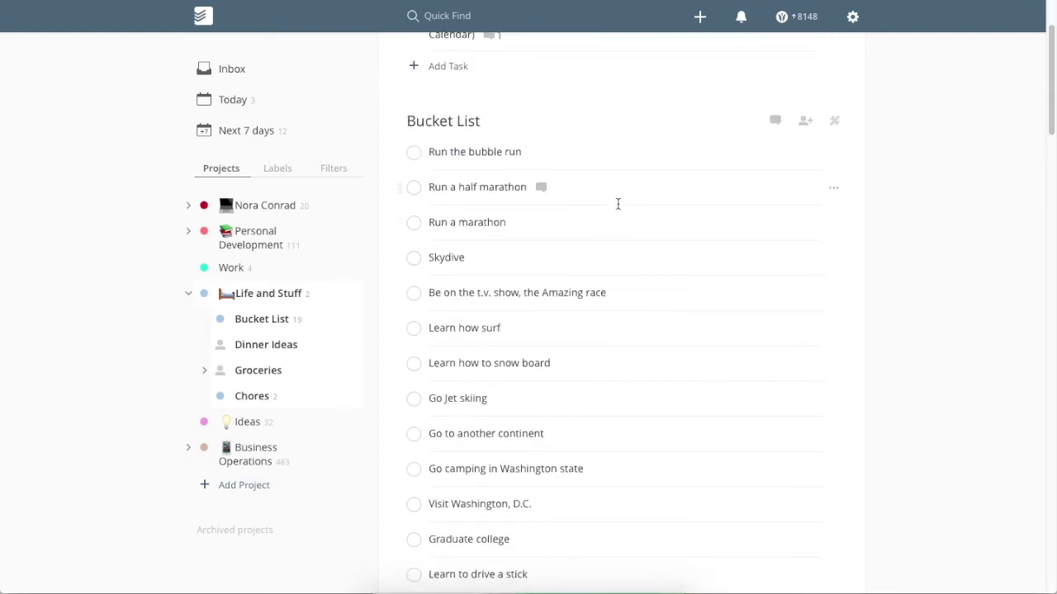
scroll(618, 207, up, 2)
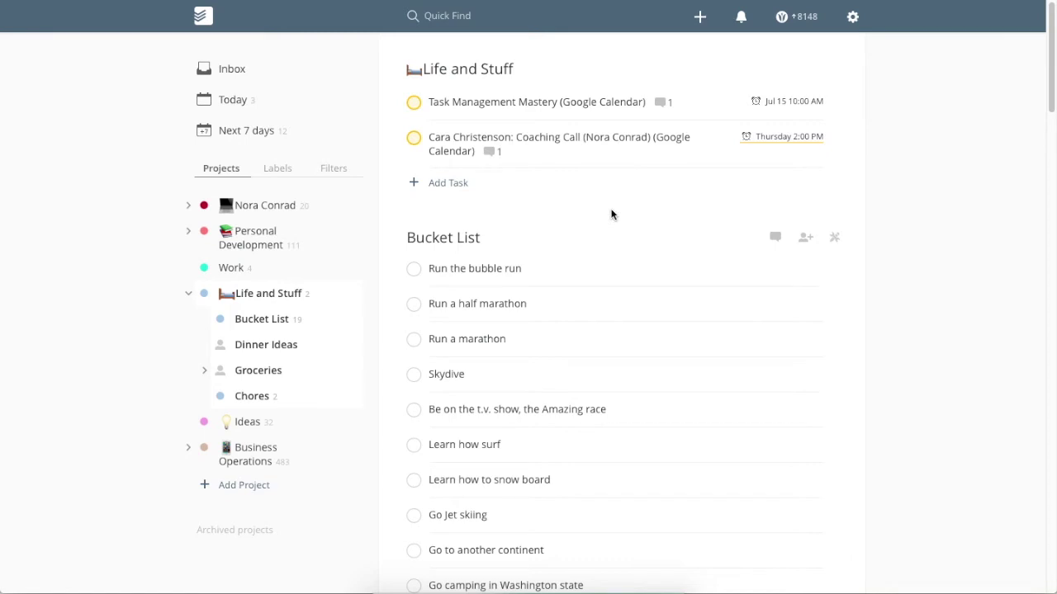
scroll(611, 215, down, 1)
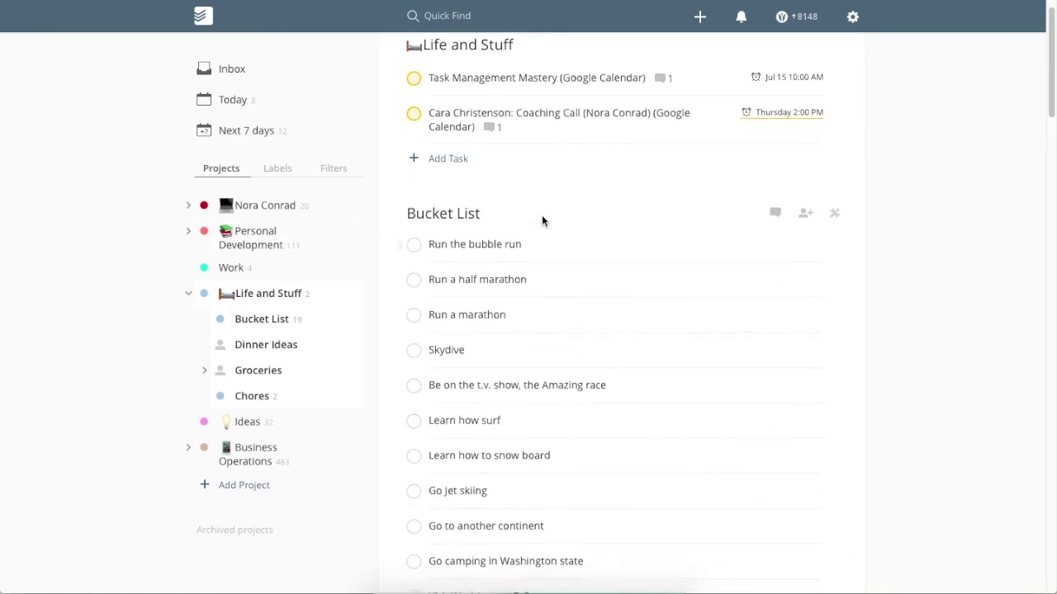
scroll(542, 221, down, 2)
Look through the Bucket List subproject, and open the "Run a half marathon" task for editing and save it unchanged
click(310, 321)
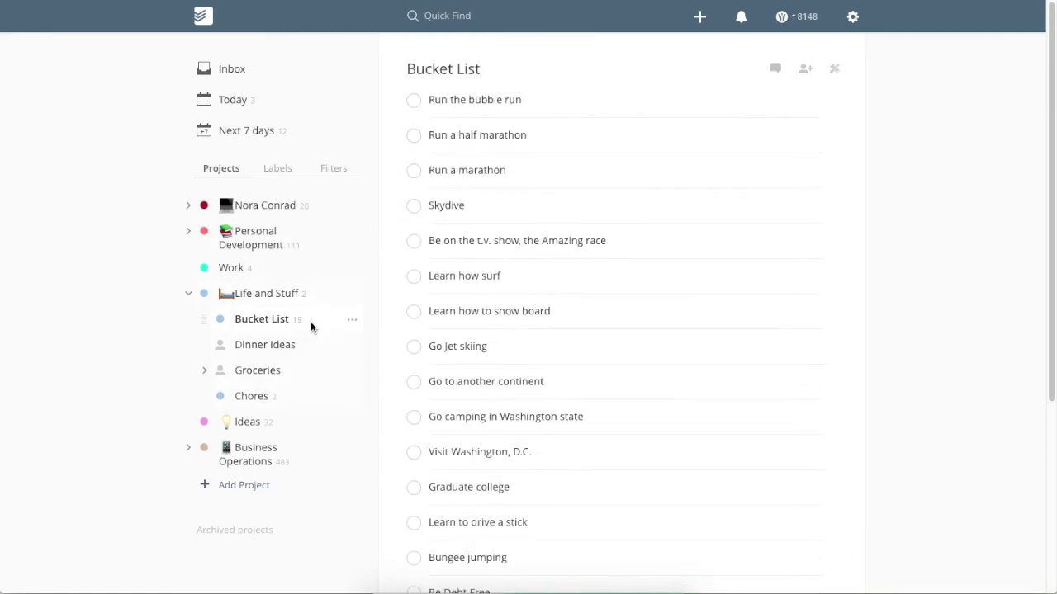
scroll(659, 306, down, 5)
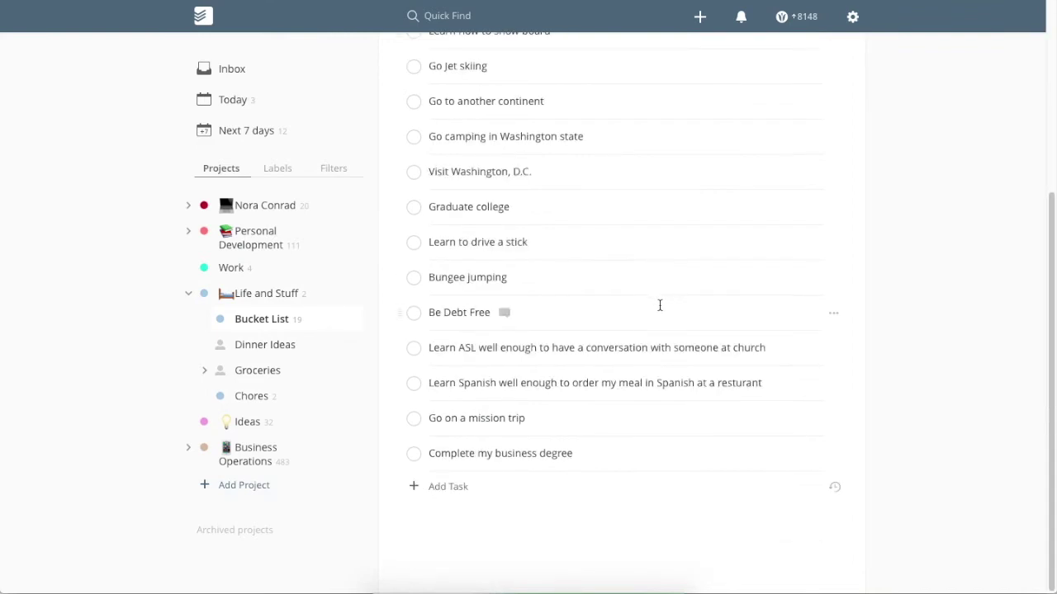
scroll(658, 303, up, 5)
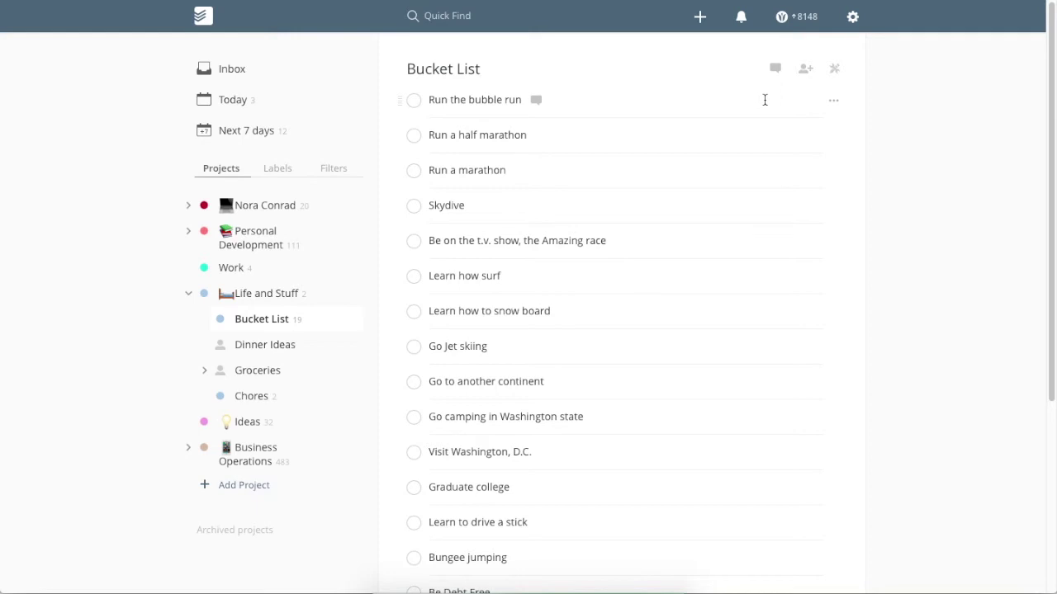
click(640, 139)
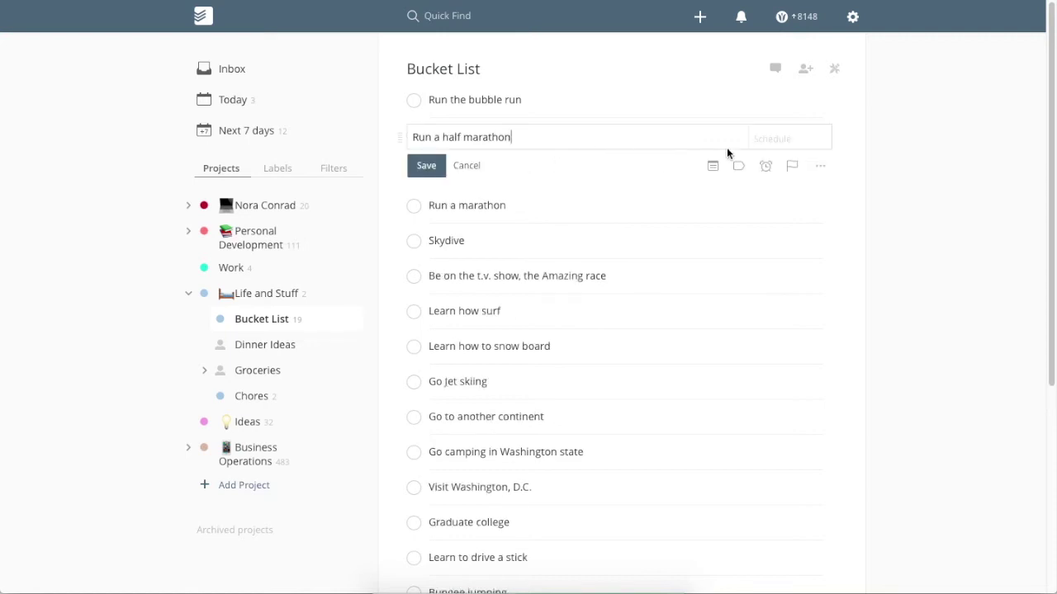
click(439, 166)
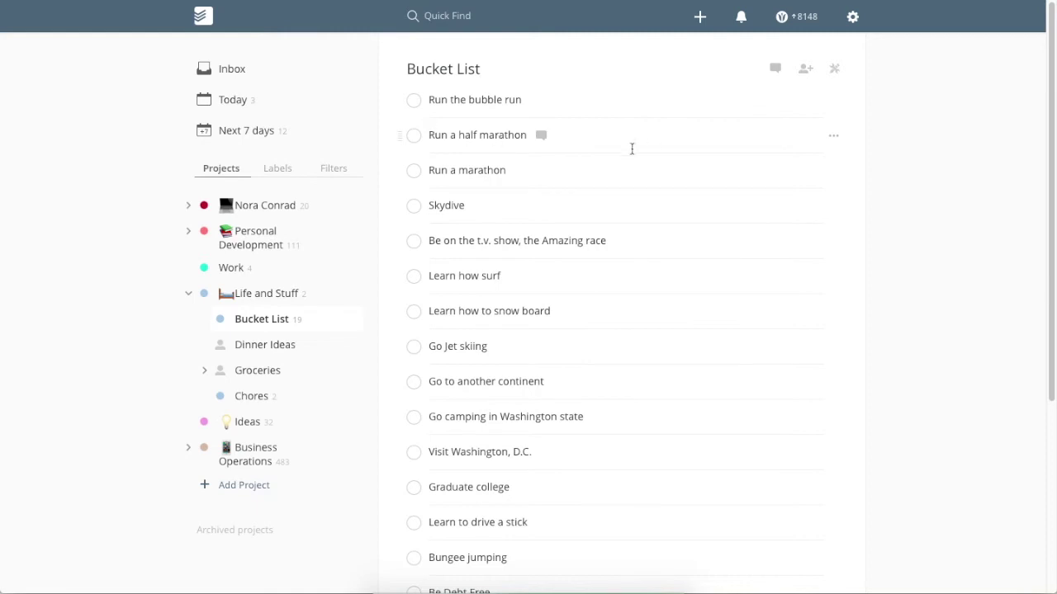
Read through the remaining tasks in the Bucket List subproject, down to its end
scroll(606, 326, down, 3)
scroll(607, 328, down, 2)
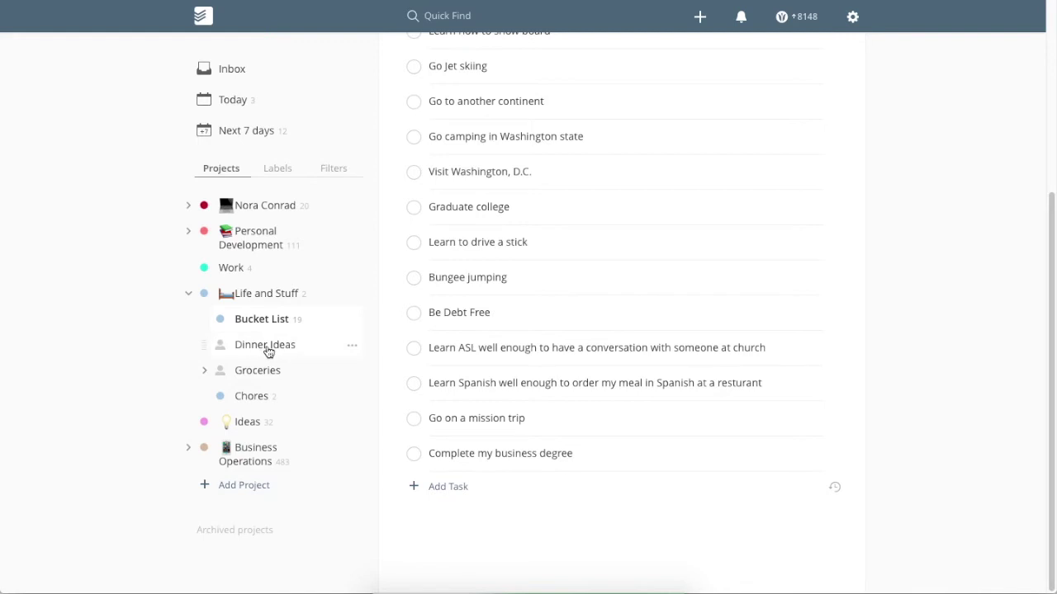
scroll(634, 355, up, 5)
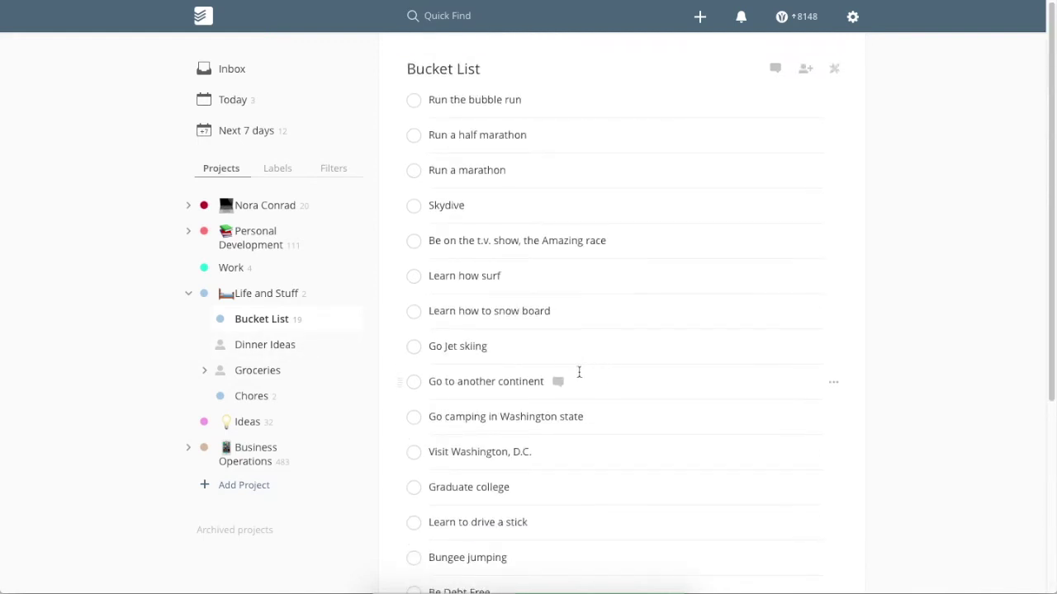
Open the Dinner Ideas subproject under Life and Stuff and look through its list of meals
click(290, 351)
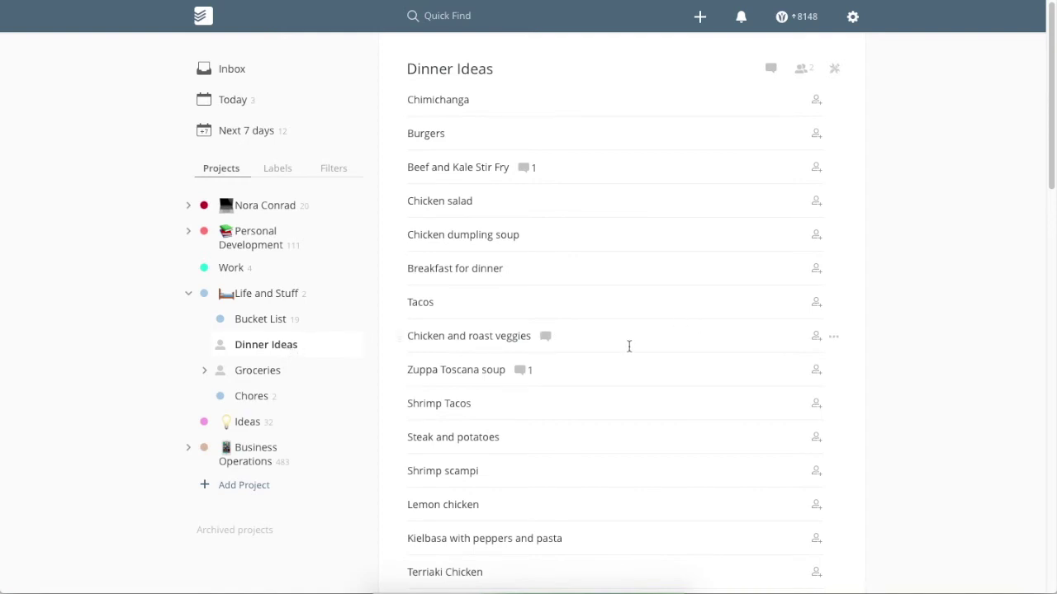
scroll(627, 404, down, 10)
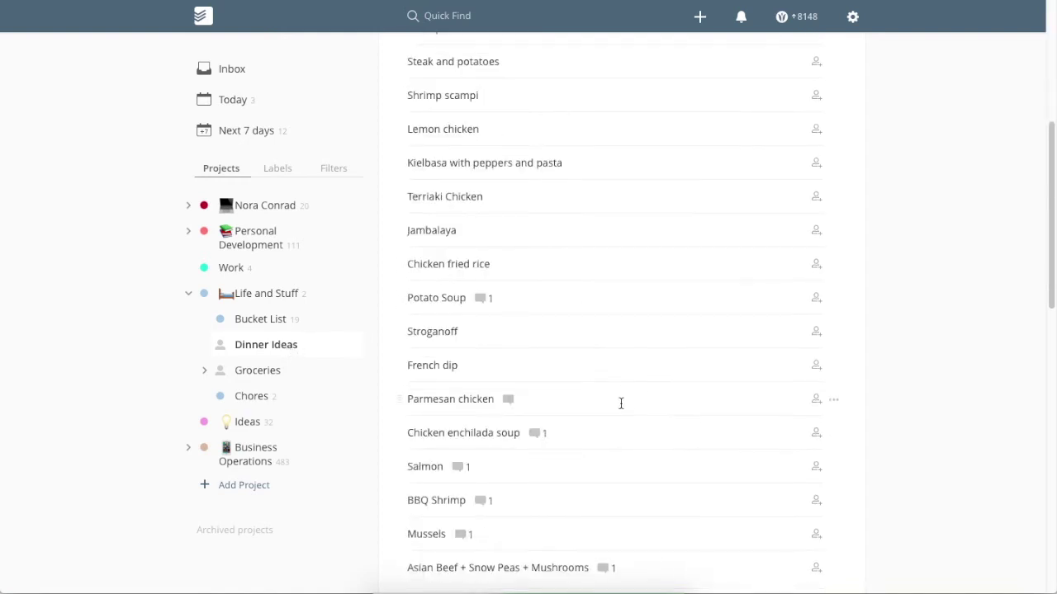
scroll(616, 403, up, 10)
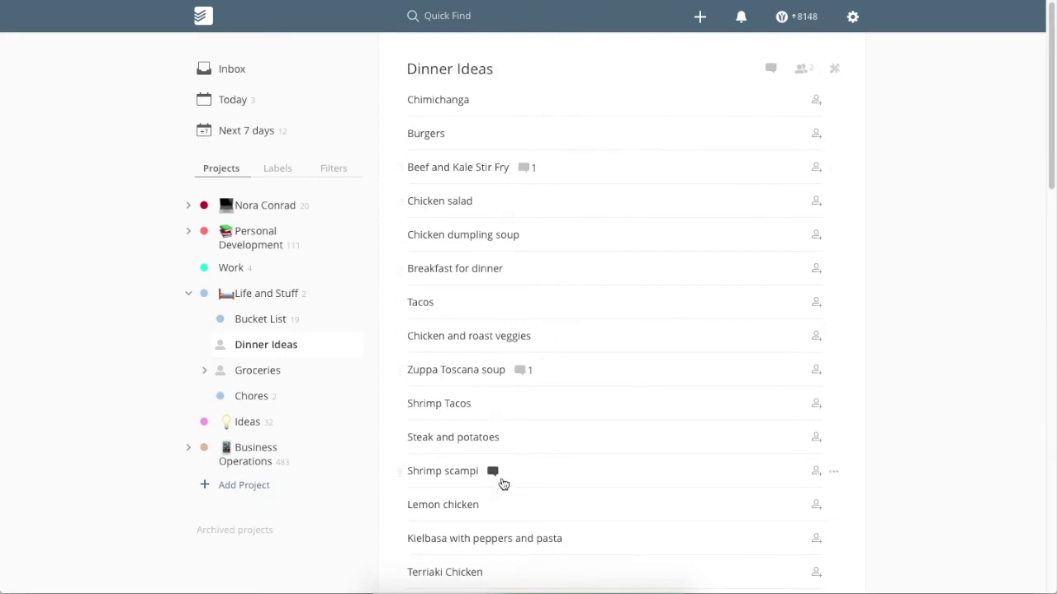
scroll(502, 482, down, 15)
scroll(504, 481, up, 15)
Read the recipe saved in the comments of the Beef and Kale Stir Fry item, and close the comments
click(523, 167)
scroll(564, 311, down, 5)
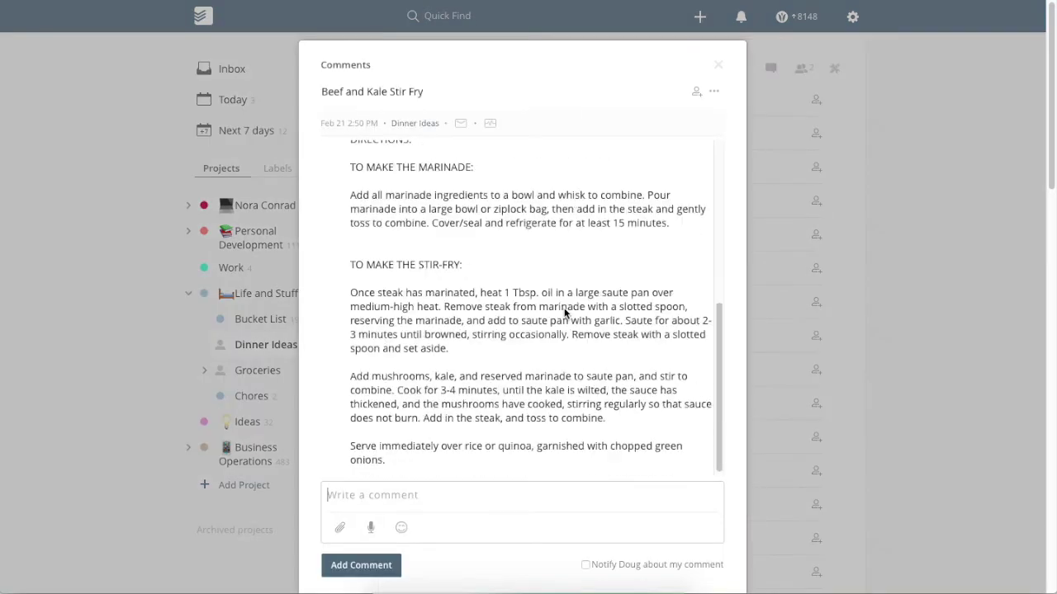
scroll(565, 310, up, 5)
click(718, 66)
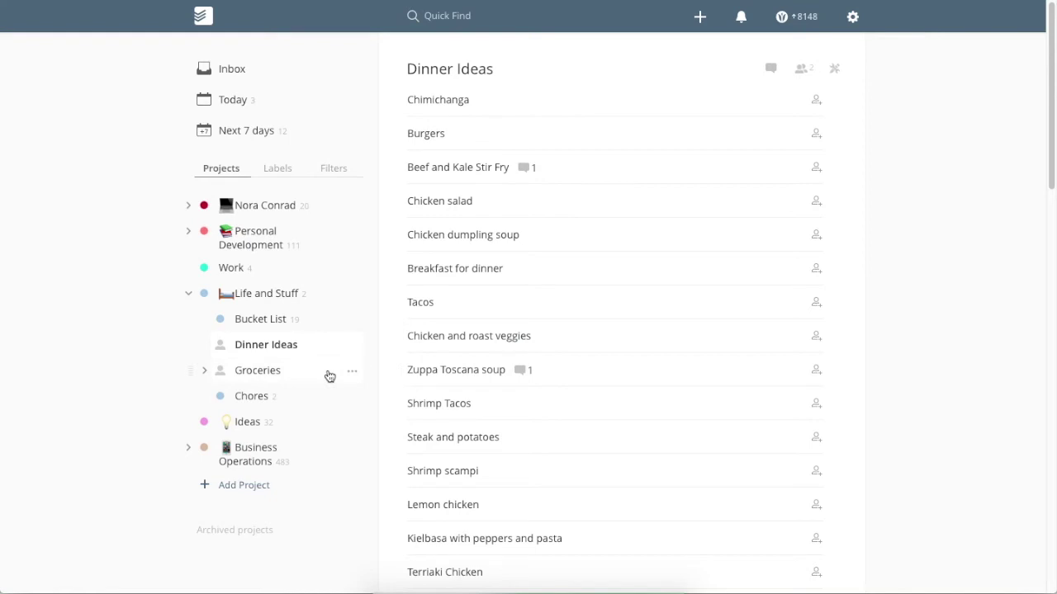
Expand the Groceries subproject to view its Alexa Shopping List, and collapse Groceries again
click(205, 372)
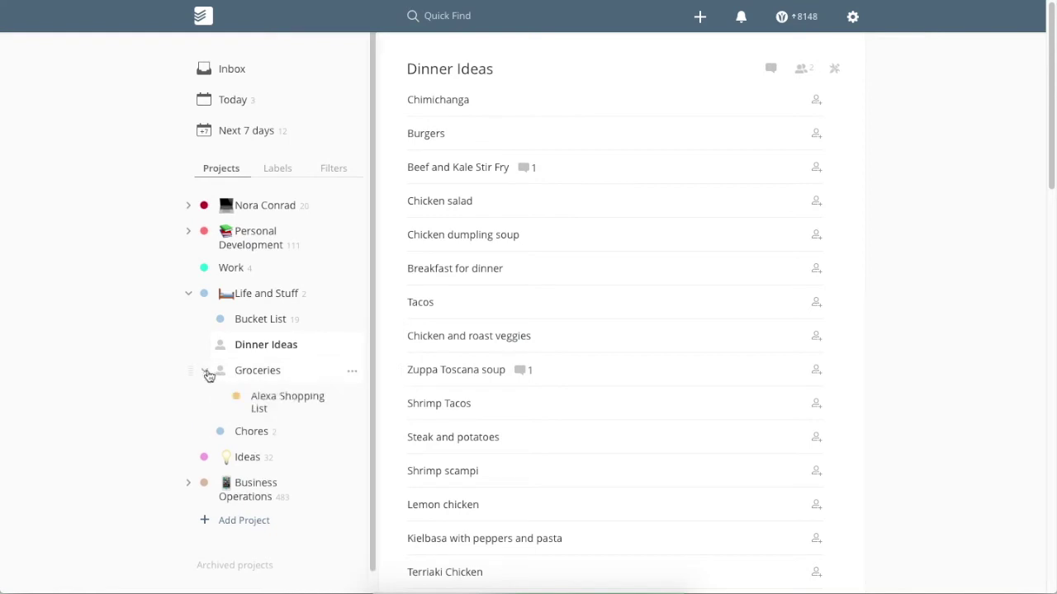
click(289, 403)
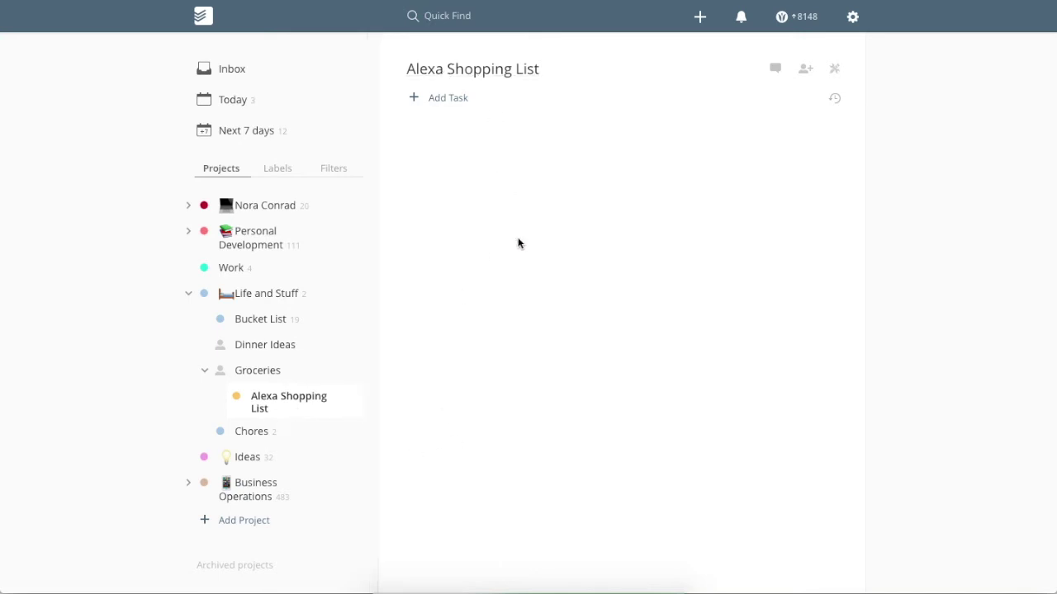
click(204, 374)
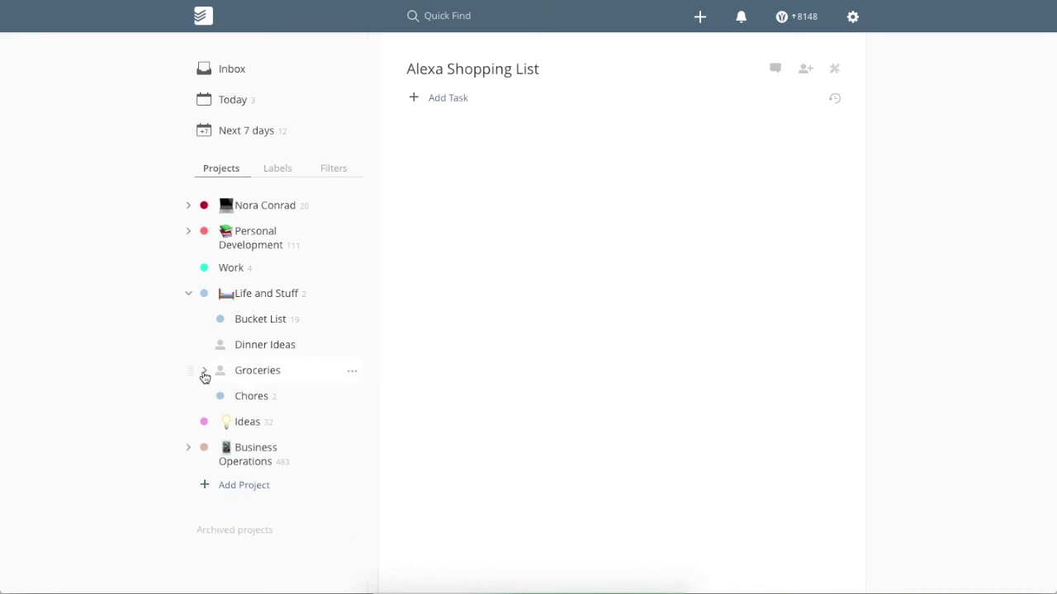
Review the recurring tasks in the Chores subproject, and collapse the Life and Stuff project
click(264, 399)
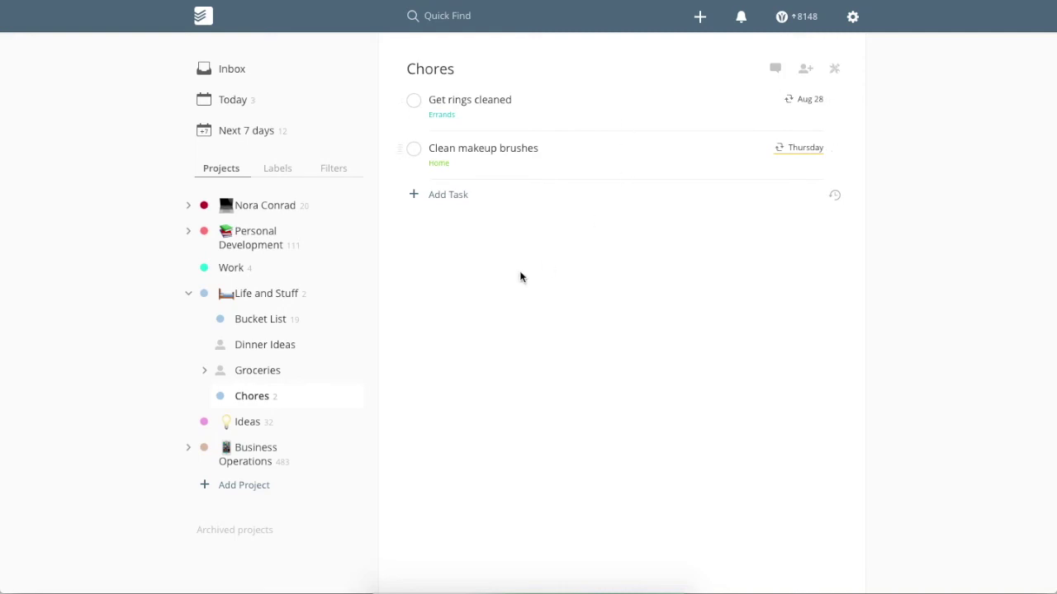
click(190, 297)
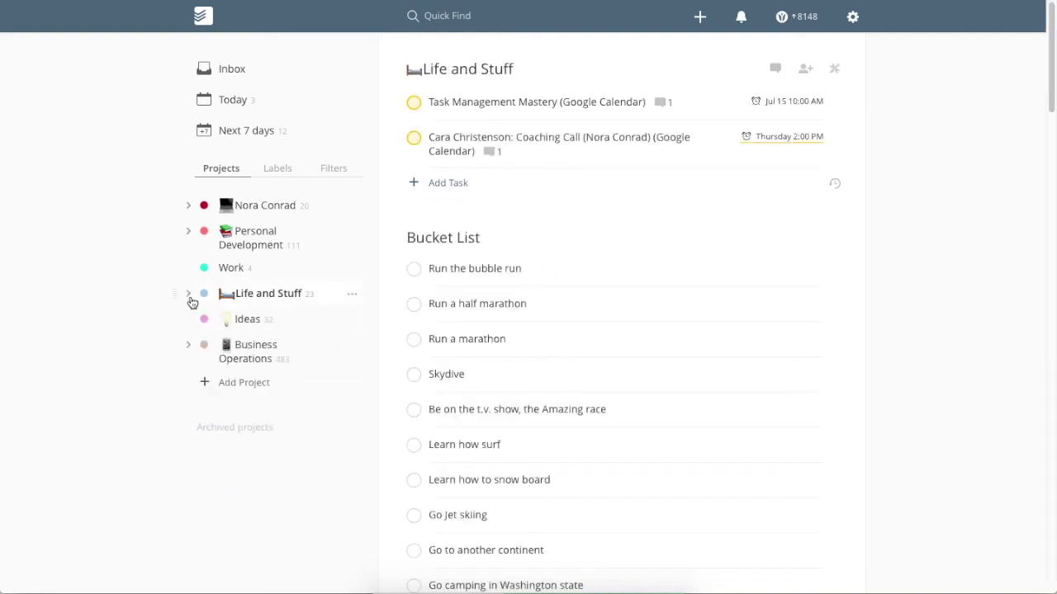
Open the Ideas project and look through its list of YouTube video ideas from beginning to end
click(240, 321)
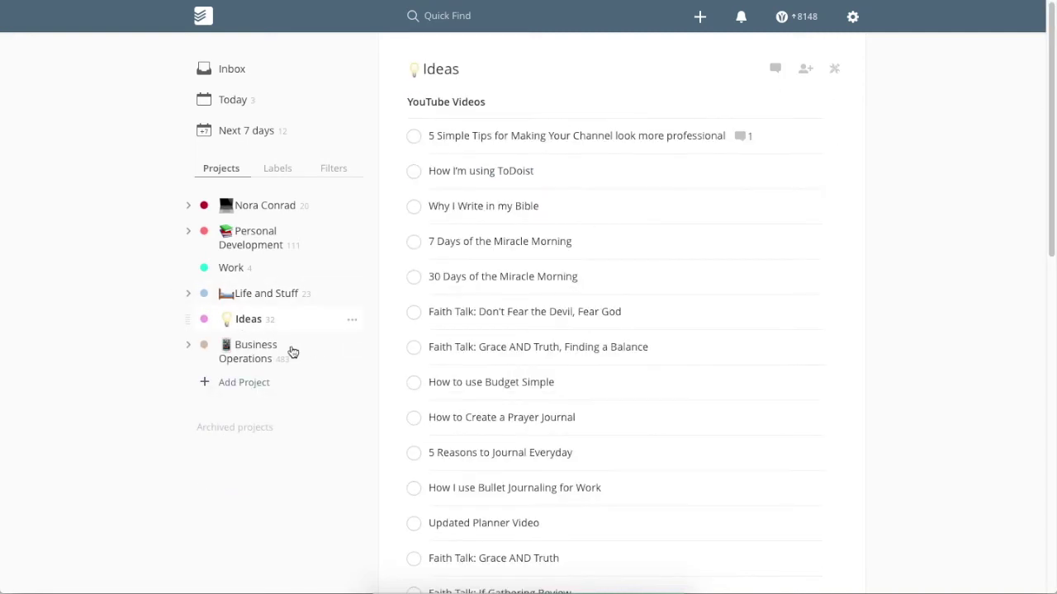
scroll(454, 440, down, 8)
scroll(451, 440, down, 3)
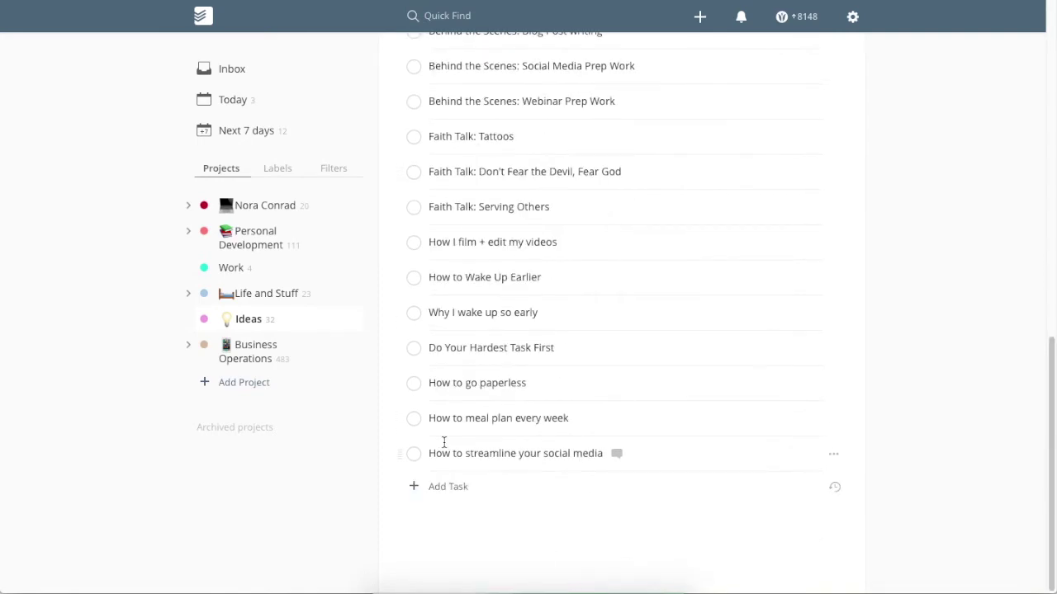
scroll(443, 440, up, 10)
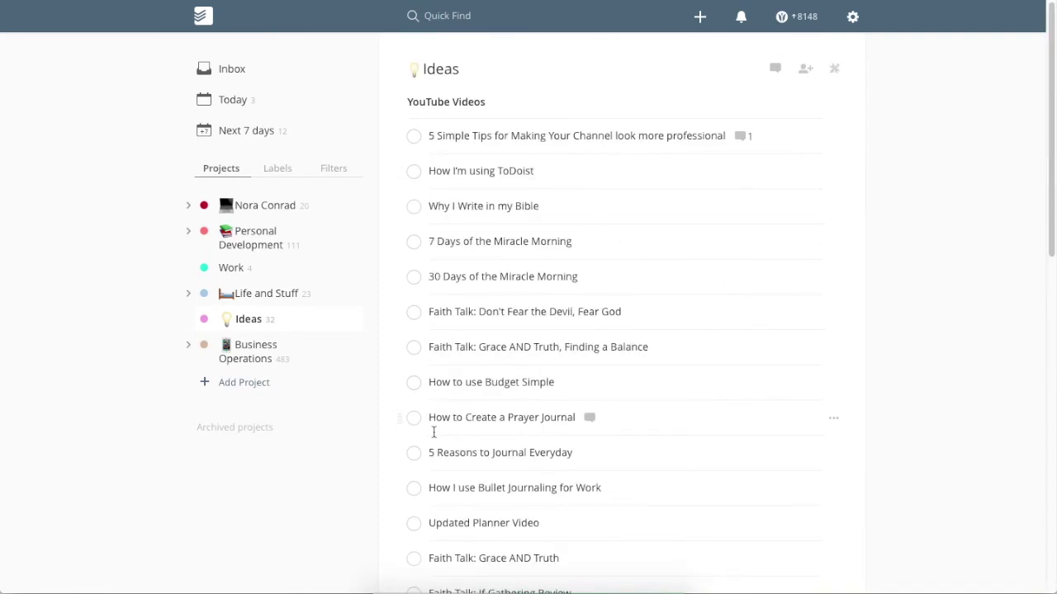
scroll(435, 430, down, 10)
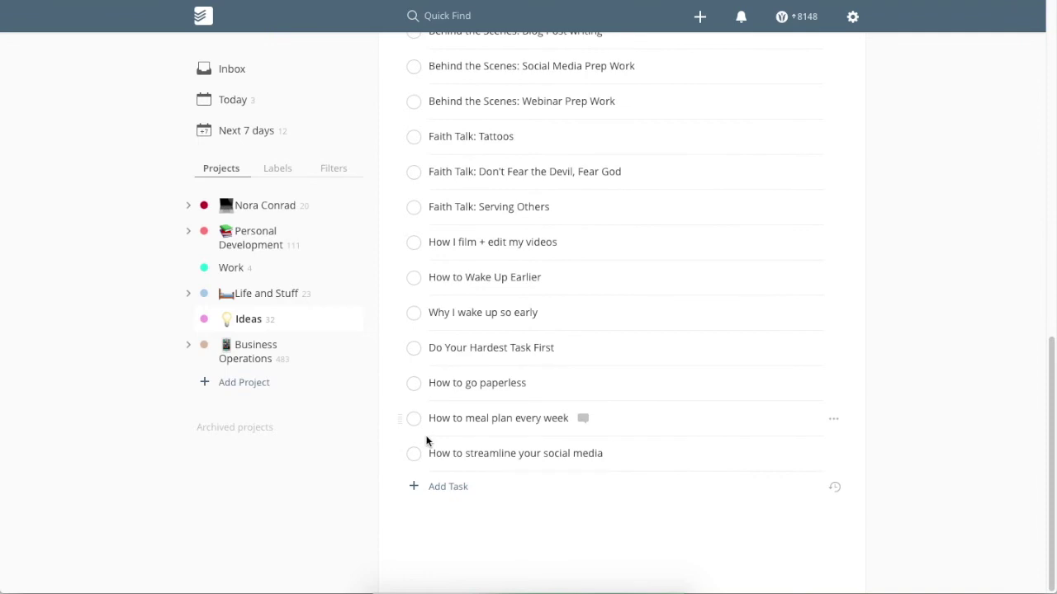
scroll(425, 438, up, 10)
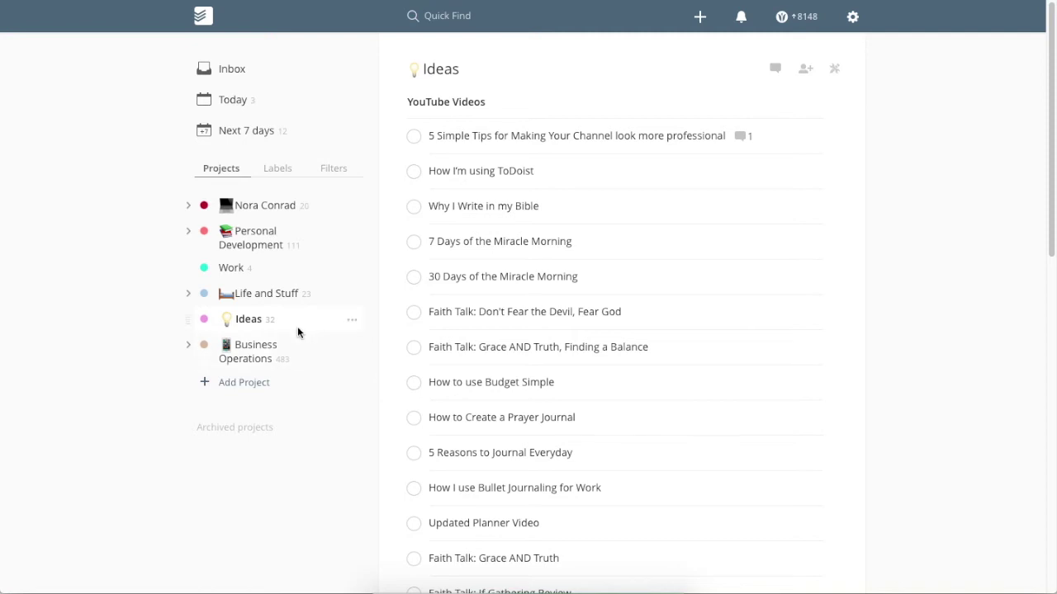
Open and expand the Business Operations project and look over its list of template subprojects
click(241, 357)
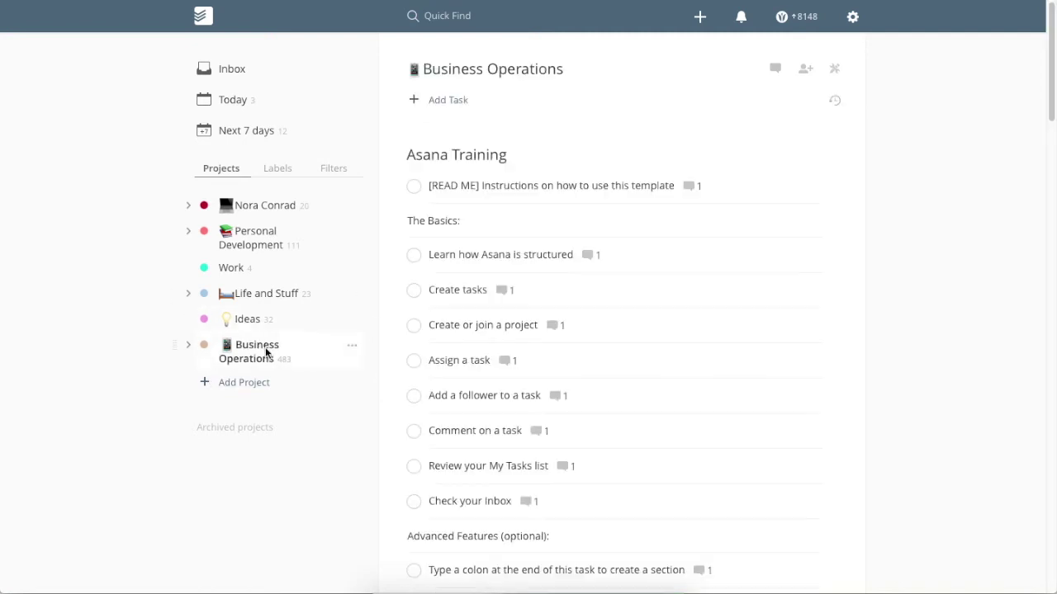
click(188, 345)
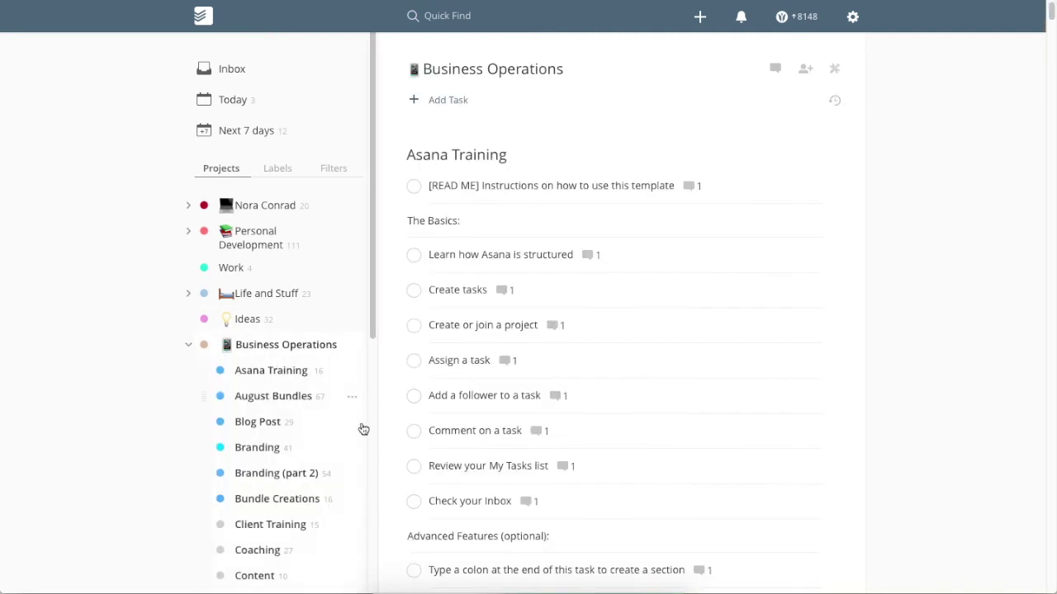
scroll(345, 438, down, 5)
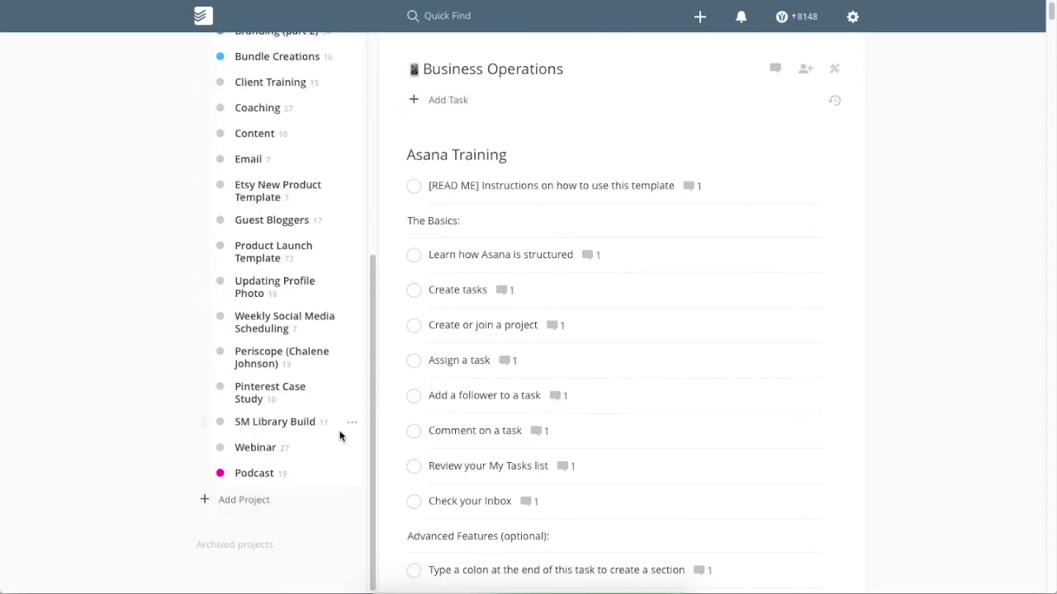
scroll(342, 436, up, 1)
scroll(337, 432, up, 5)
Open the Blog Post subproject and review its checklist, from the Planning section to After Posting
click(261, 425)
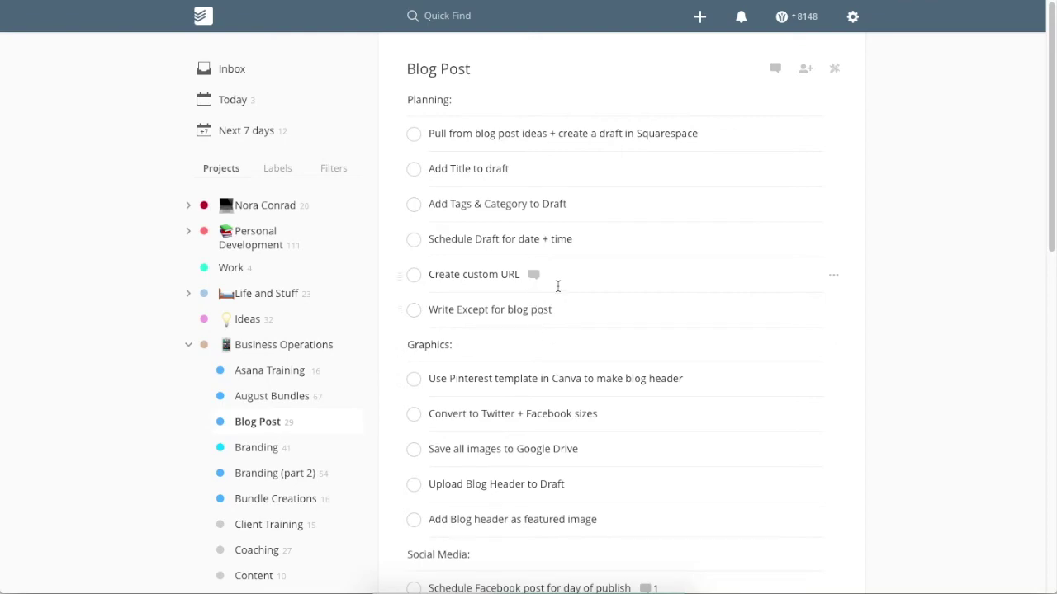
scroll(611, 270, down, 10)
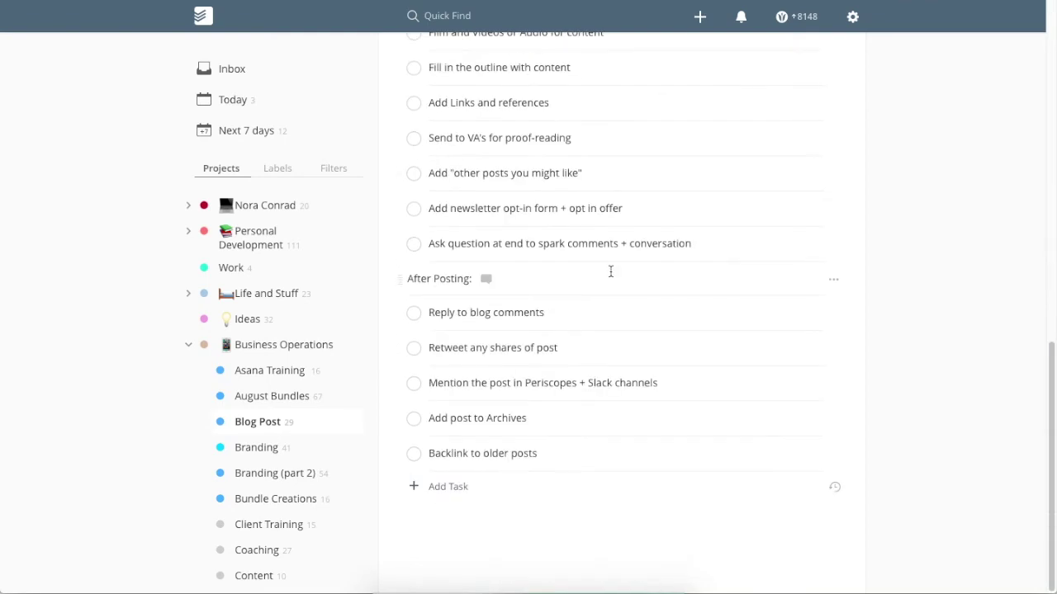
scroll(611, 270, up, 5)
Look over the project options available for Blog Post, and return to a collapsed Business Operations project
right_click(349, 424)
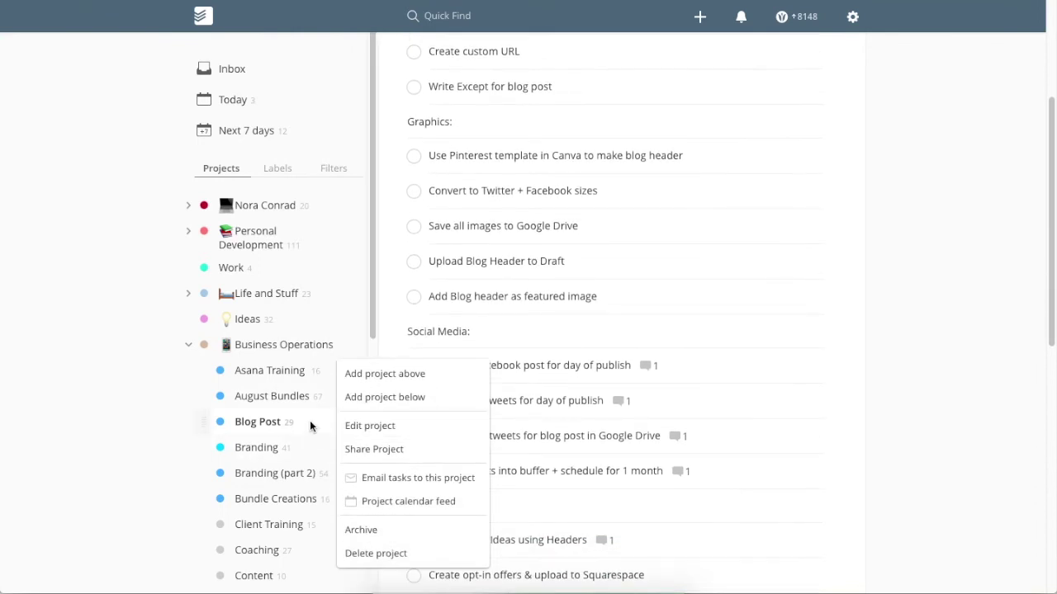
click(309, 426)
click(353, 425)
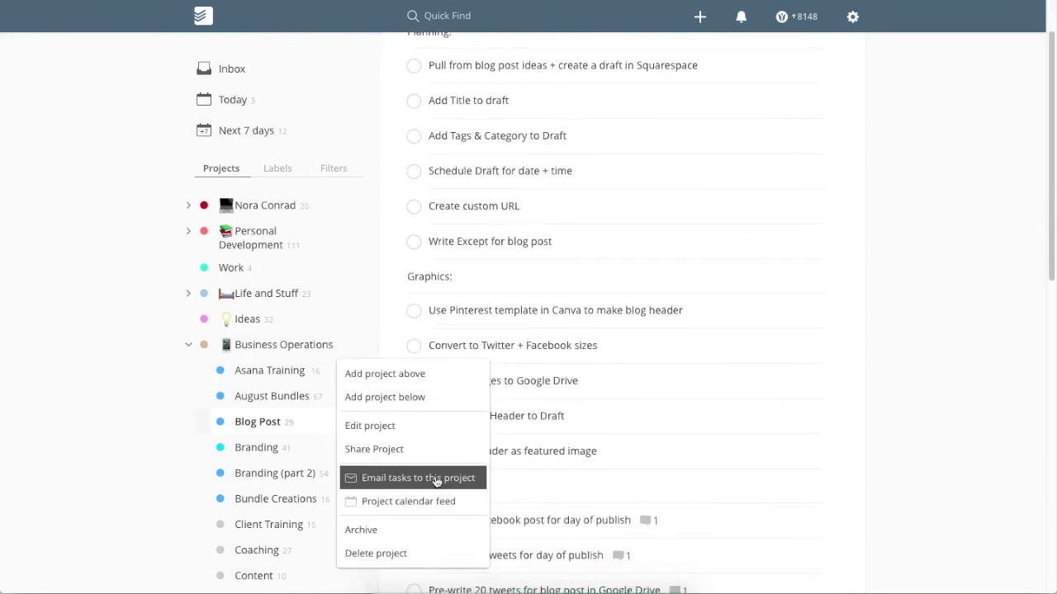
click(192, 350)
click(303, 350)
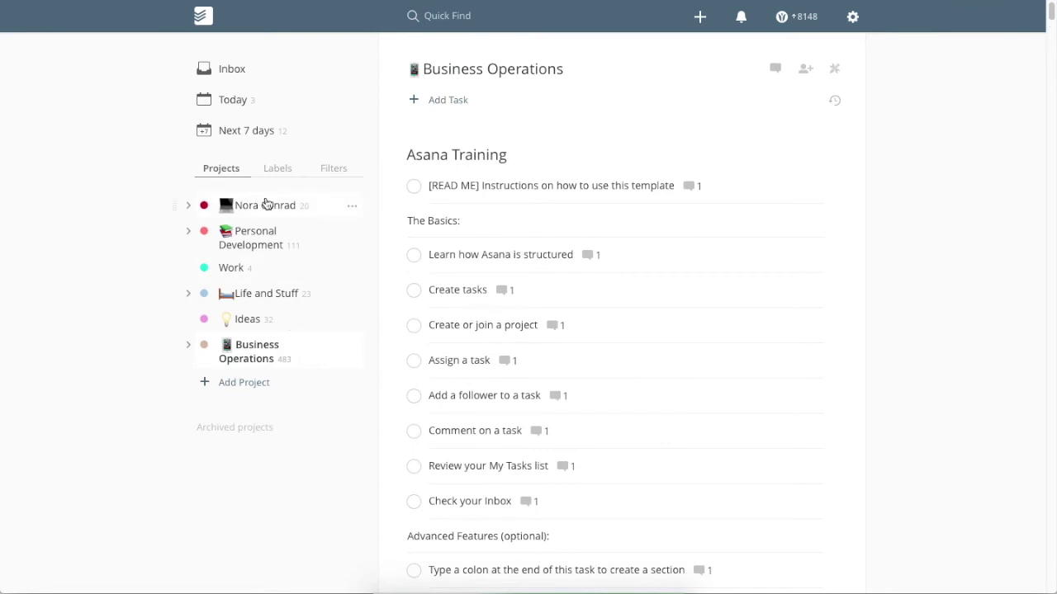
Show the labels and view the tasks tagged Working, comparing the labels with the project list
click(275, 178)
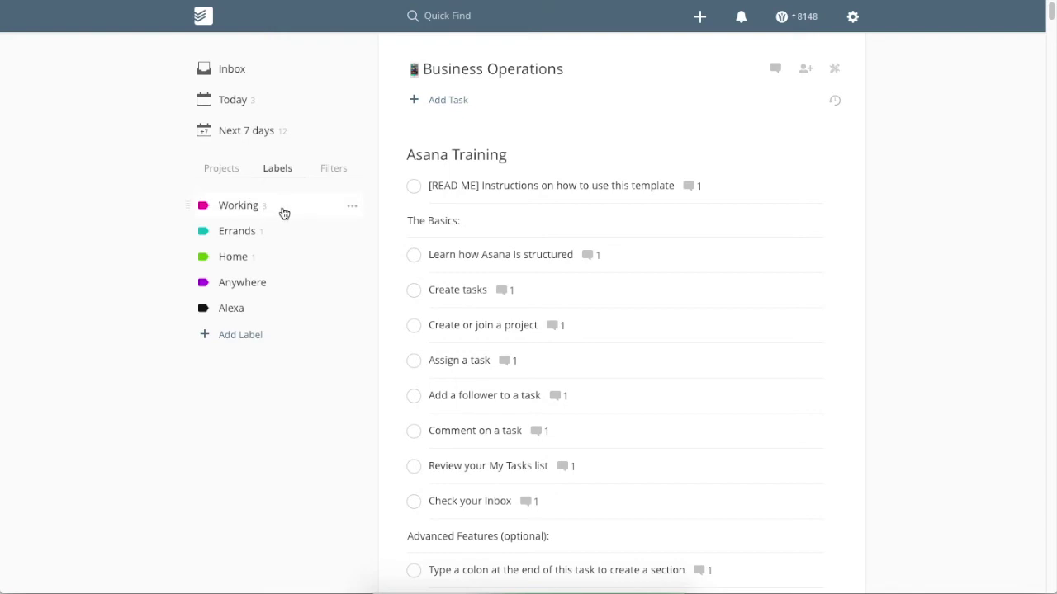
click(283, 212)
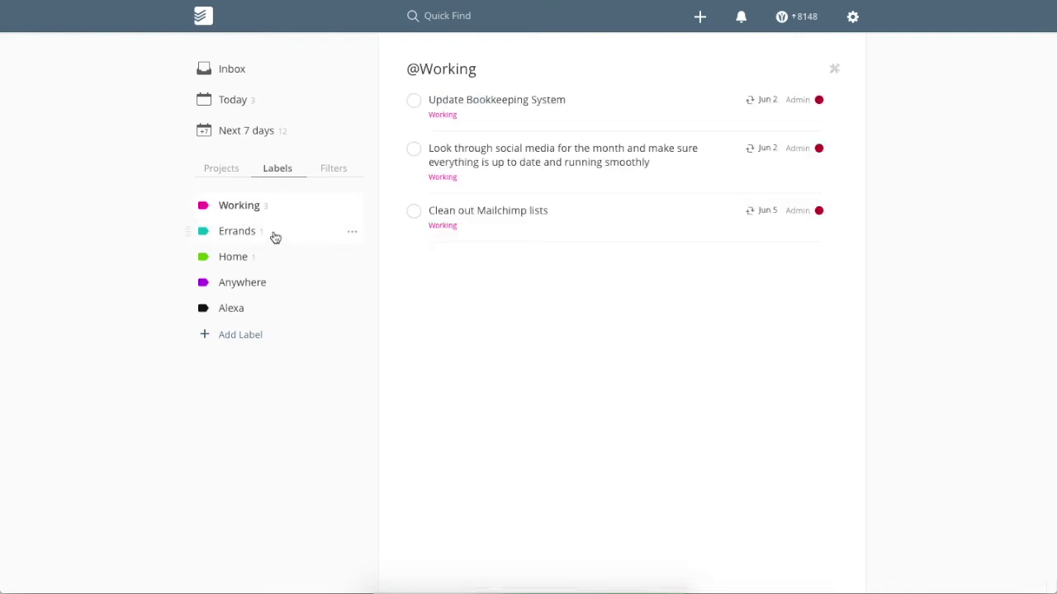
click(208, 174)
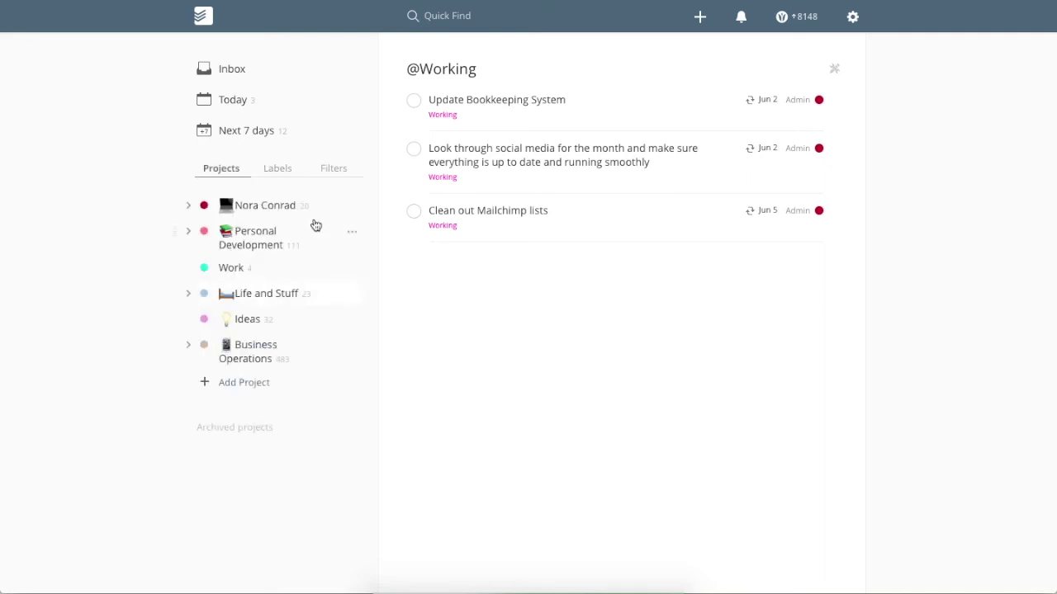
click(281, 169)
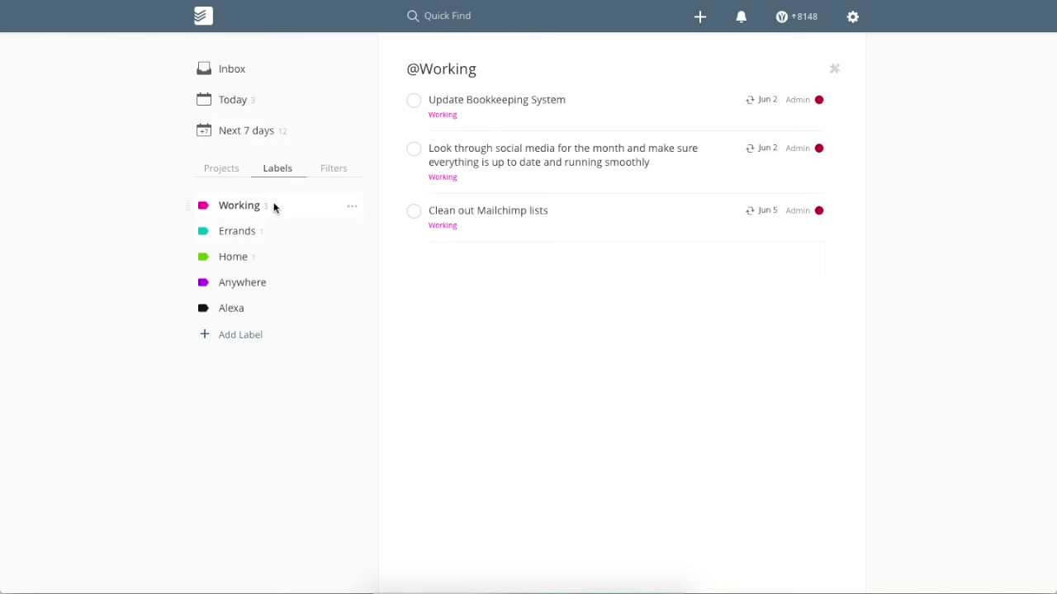
In the Weekly Menu filter, set Beef and Kale Stir Fry, Chicken salad, Breakfast for dinner, Zuppa Toscana soup, and Steak and potatoes to Priority 4
click(326, 170)
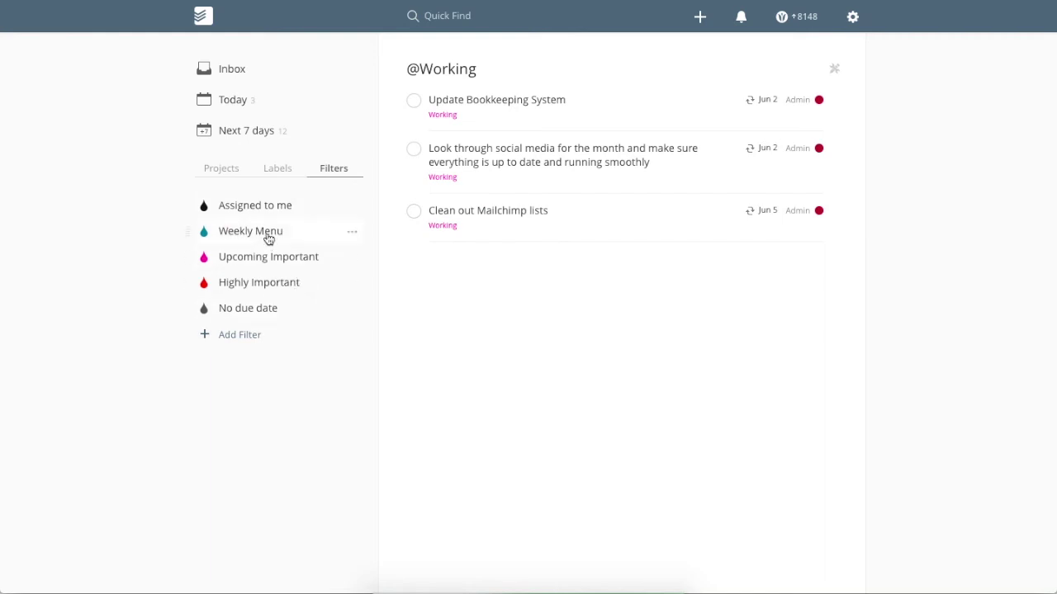
click(269, 237)
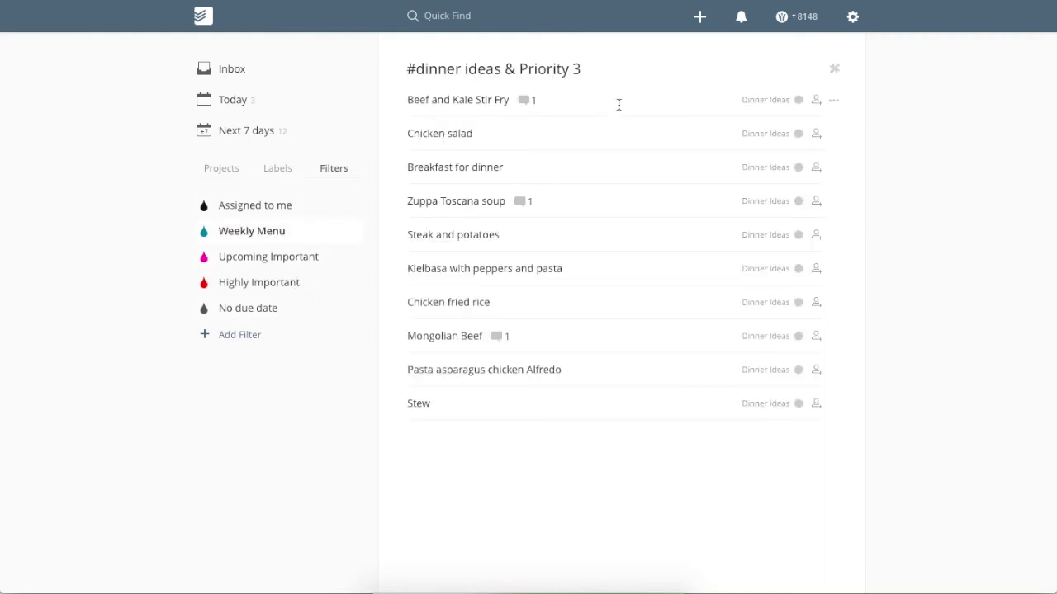
click(834, 102)
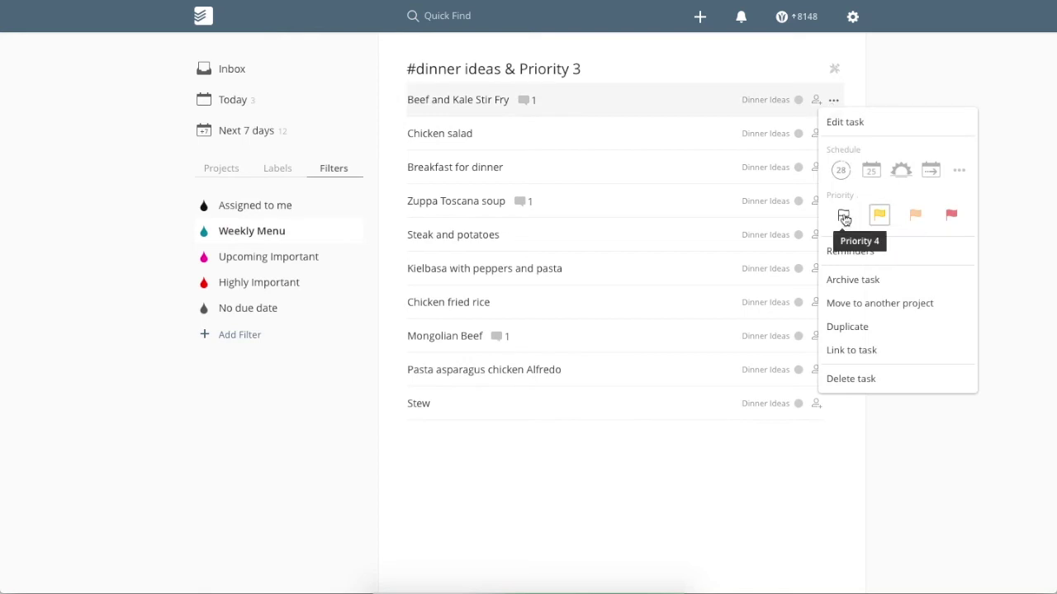
click(843, 217)
click(834, 102)
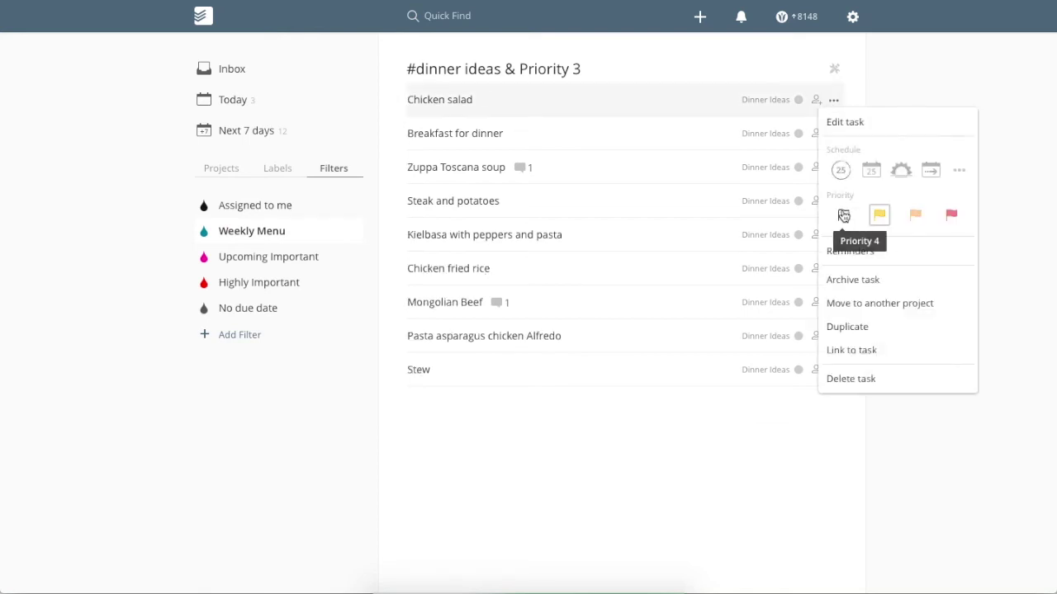
click(842, 217)
click(833, 101)
click(843, 215)
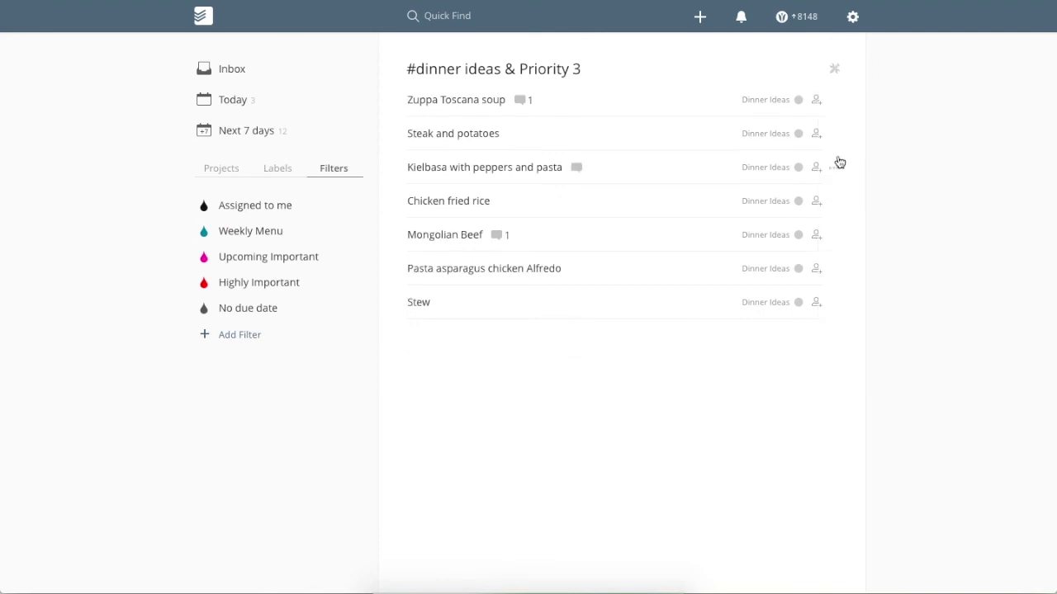
click(834, 100)
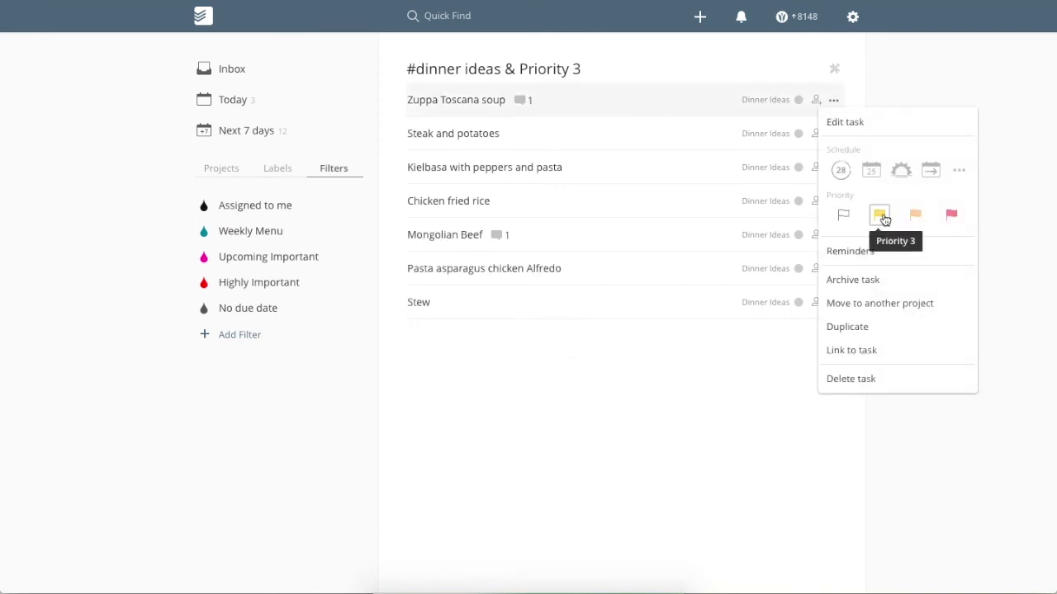
click(843, 215)
click(833, 100)
click(842, 215)
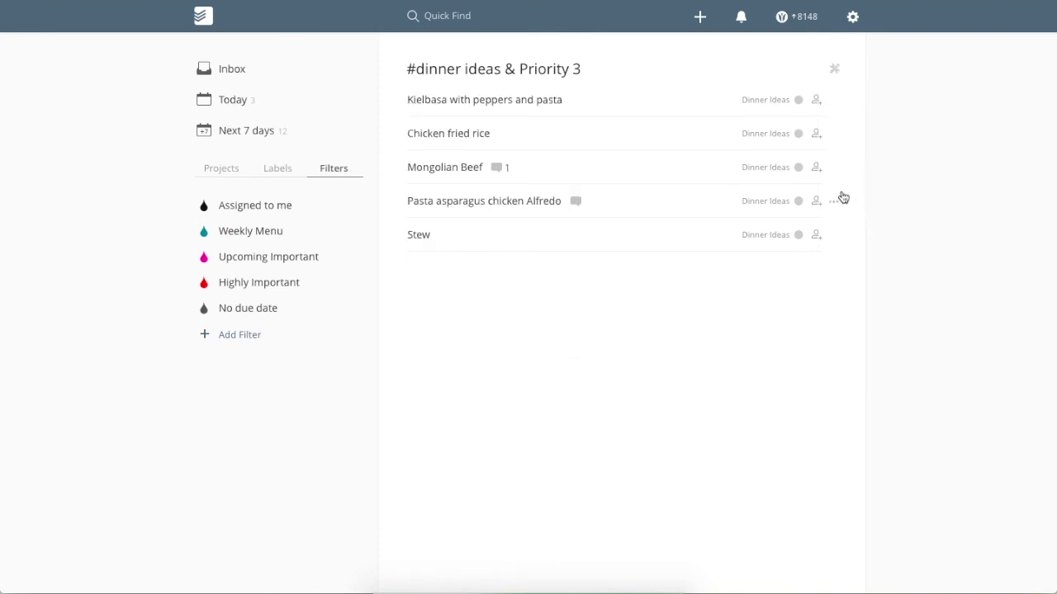
Set Kielbasa with peppers and pasta, Chicken fried rice, Mongolian Beef, Pasta asparagus chicken Alfredo, and Stew to Priority 4
click(833, 100)
click(843, 215)
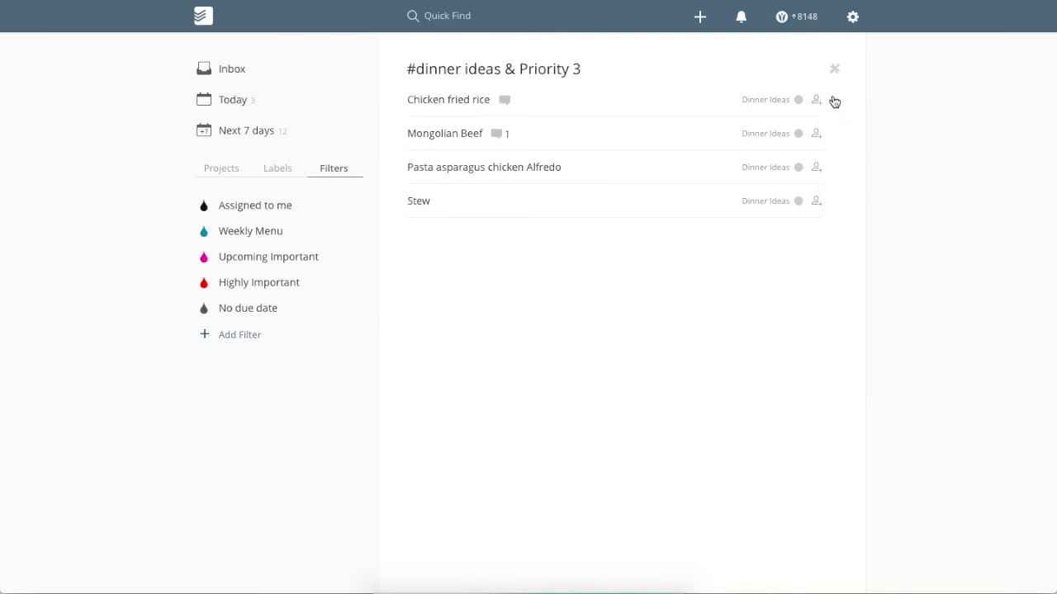
click(833, 100)
click(843, 215)
click(834, 100)
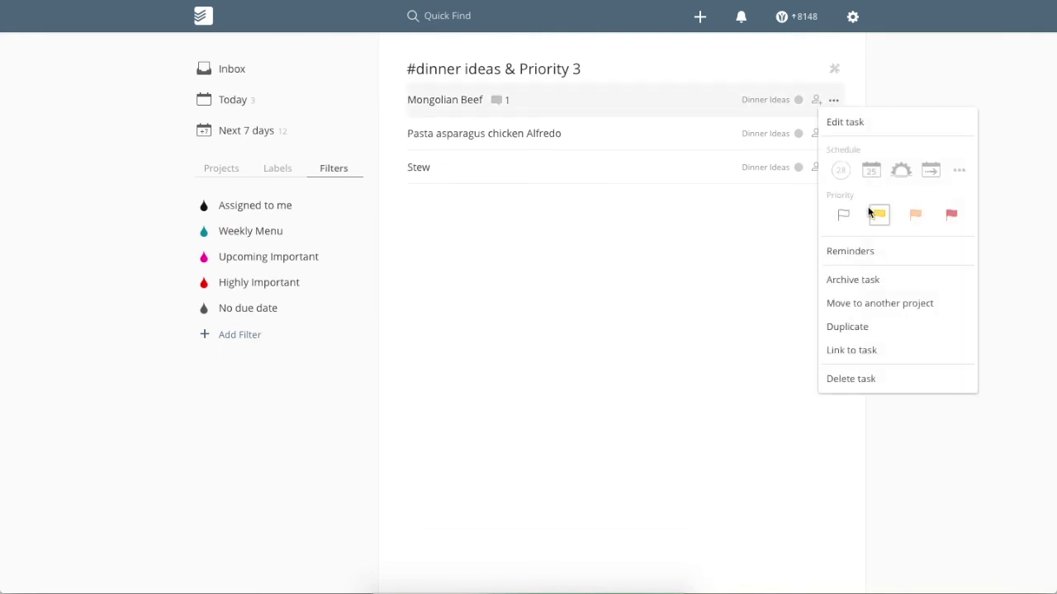
click(843, 215)
click(834, 100)
click(843, 215)
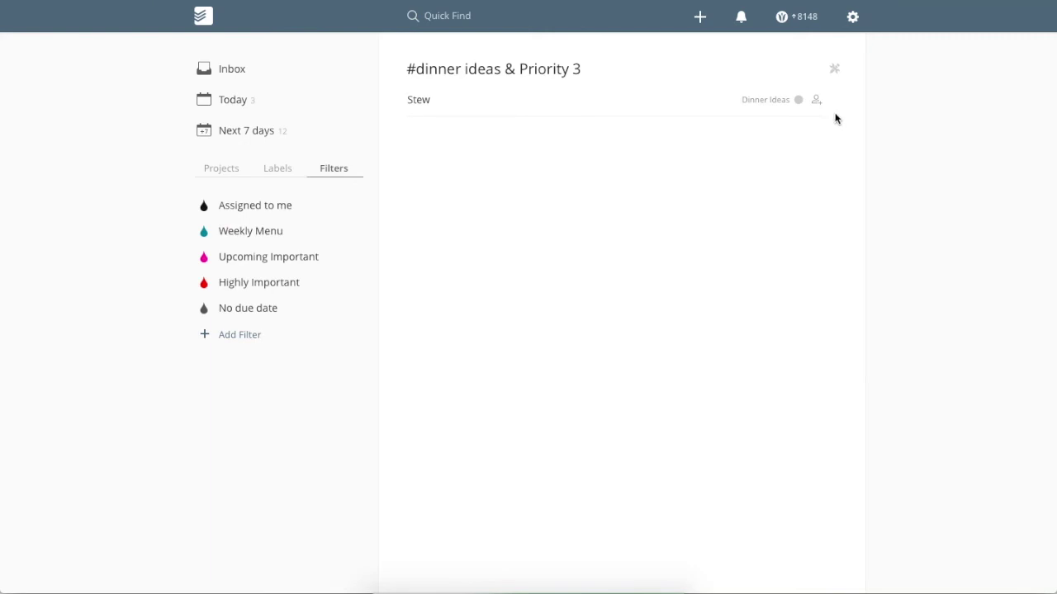
click(834, 100)
click(843, 215)
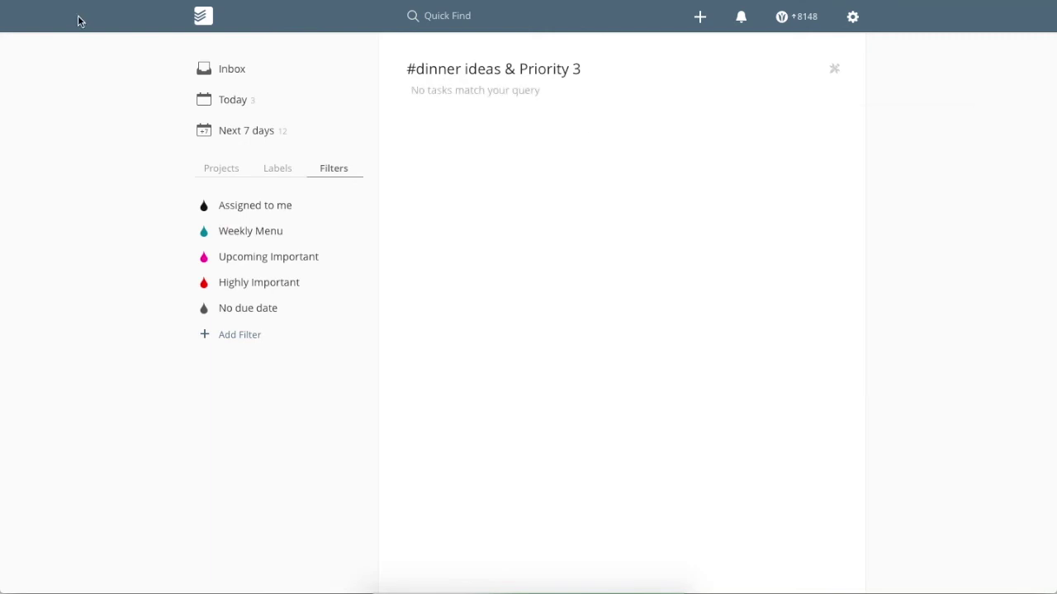